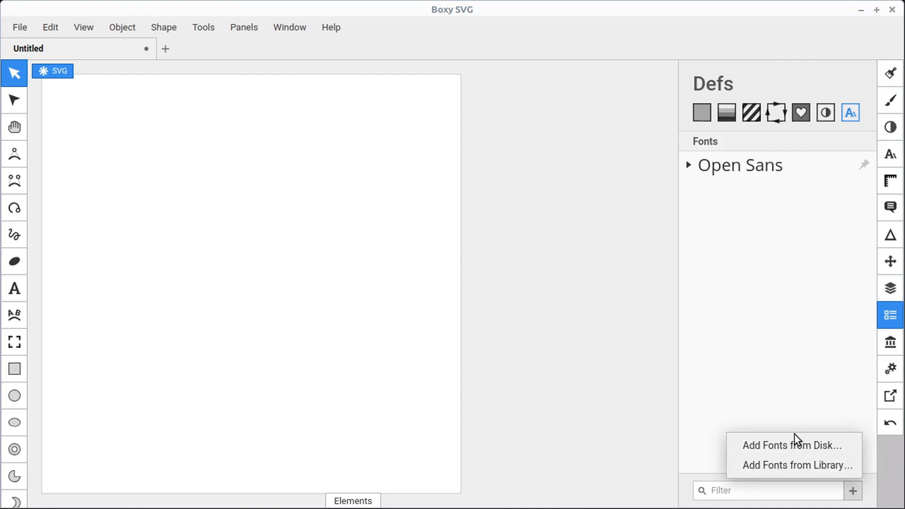
View the document's element markup, hide it again, and close the font definitions.
click(349, 500)
click(351, 502)
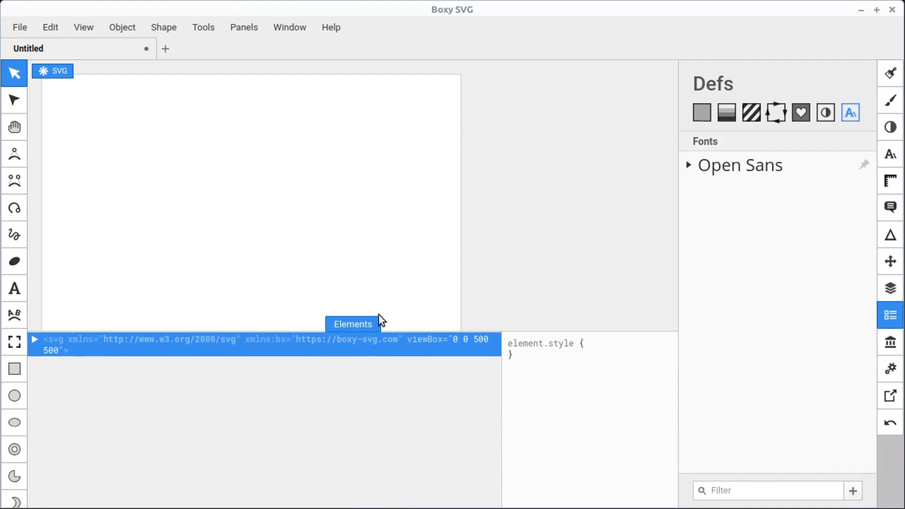
click(364, 327)
click(889, 319)
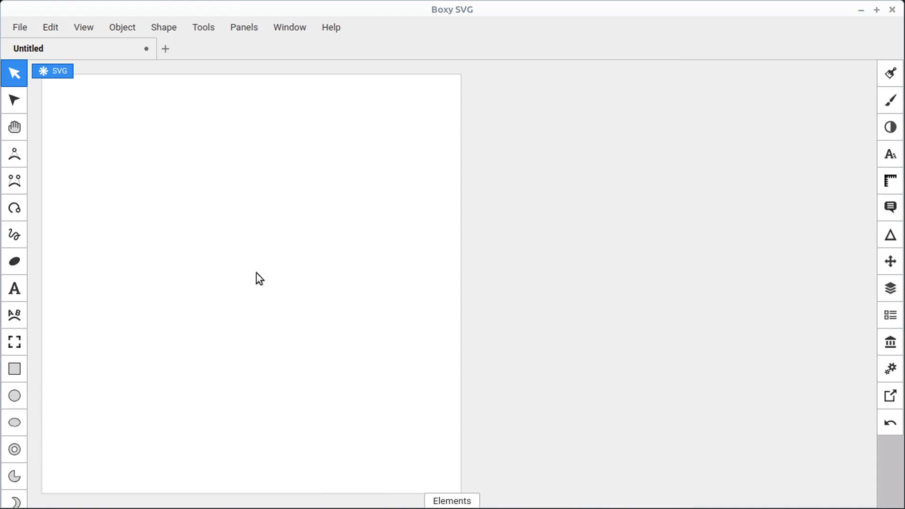
Add the text "this is my text" in the upper part of the canvas.
click(14, 289)
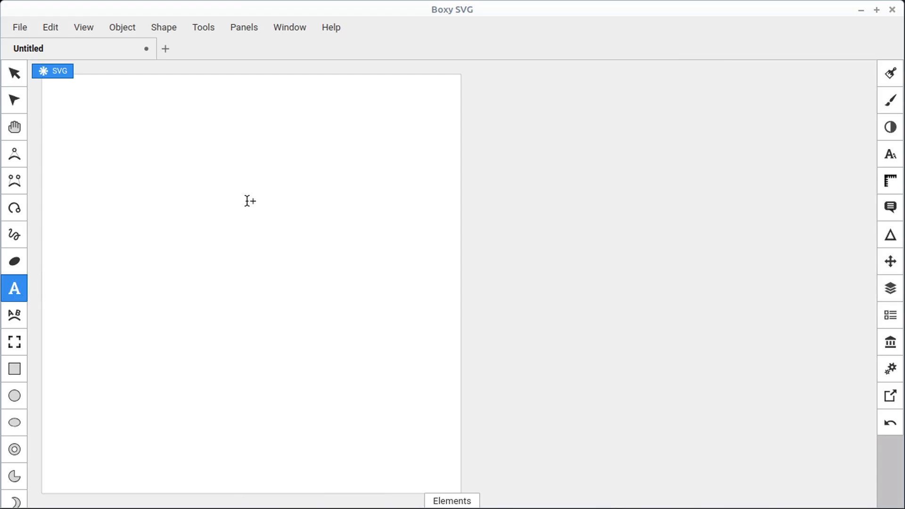
click(206, 164)
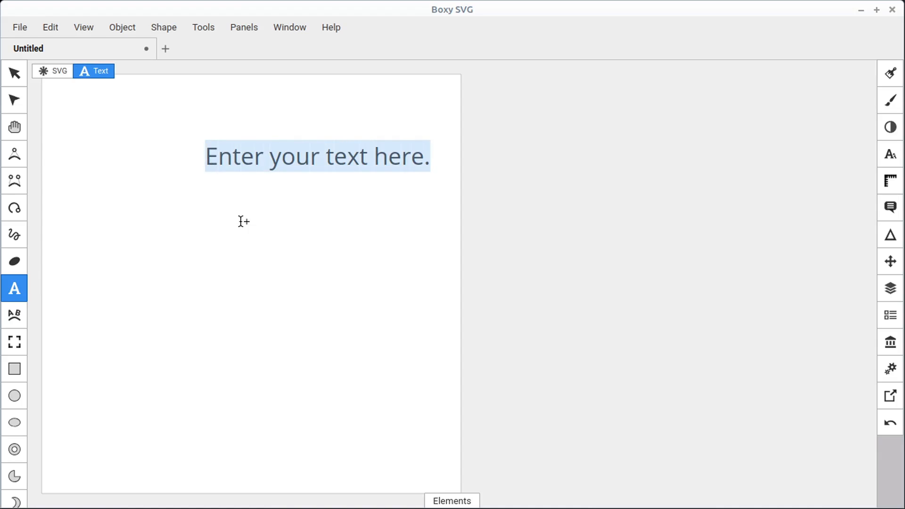
text(t)
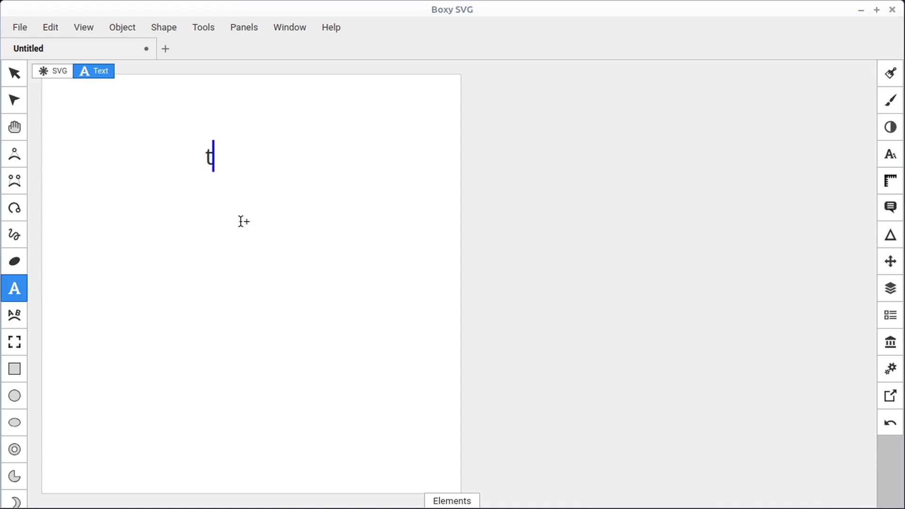
text(his is my text)
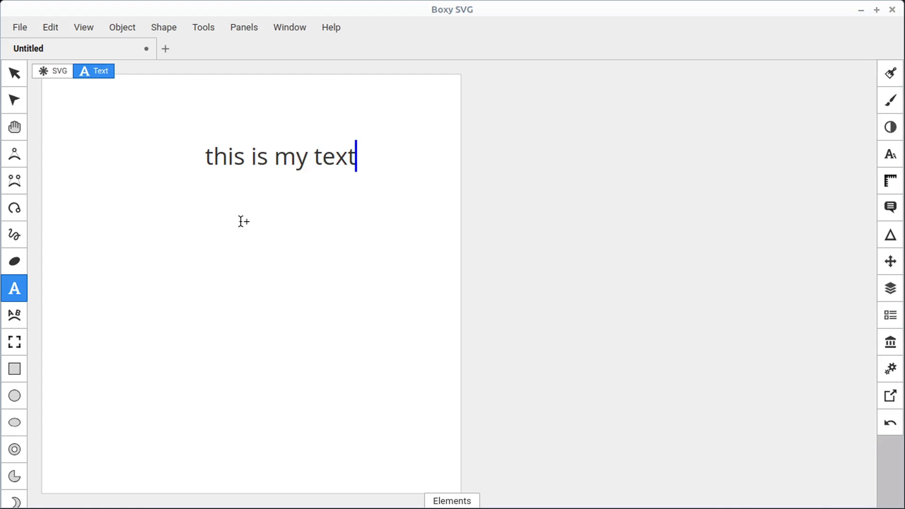
Add a second text object reading "this is more text" in the lower half of the canvas and finish editing it.
click(137, 333)
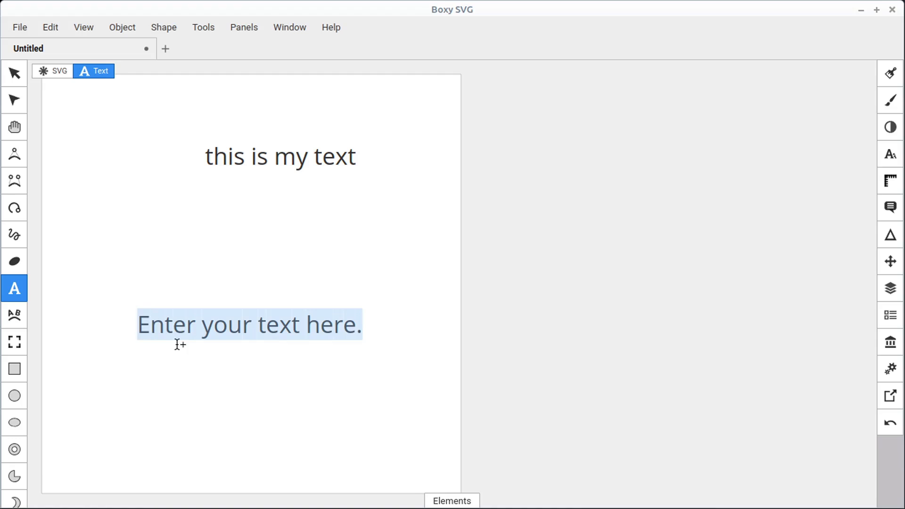
text(this is more text)
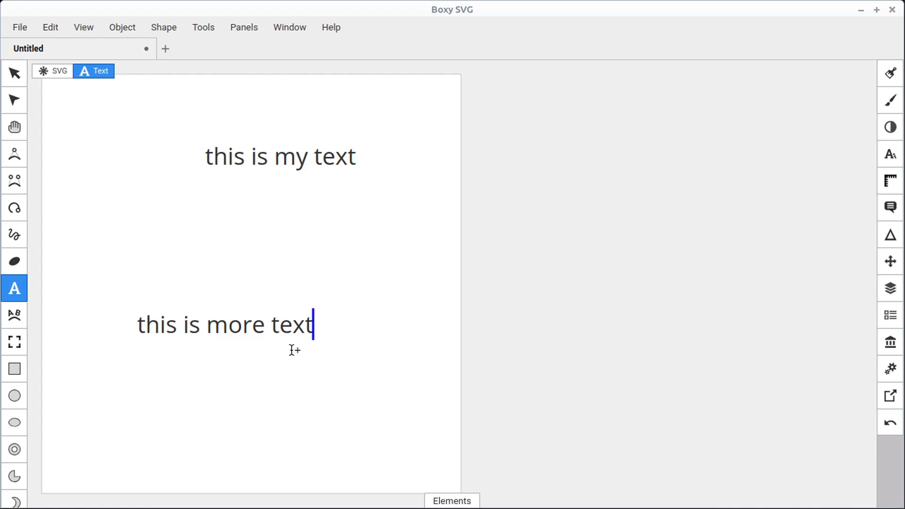
key(Escape)
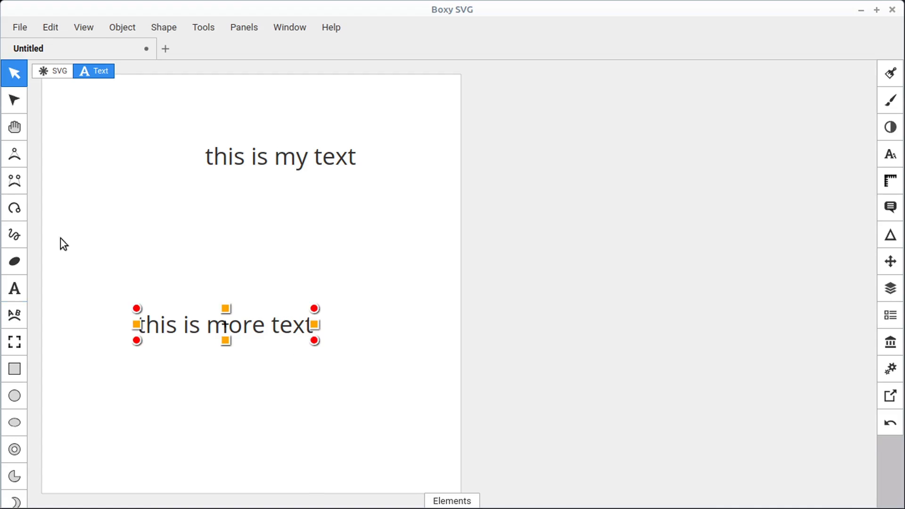
Place the text cursor inside "this is more text", deselect it, place the cursor again, and return to object selection.
click(21, 287)
click(257, 326)
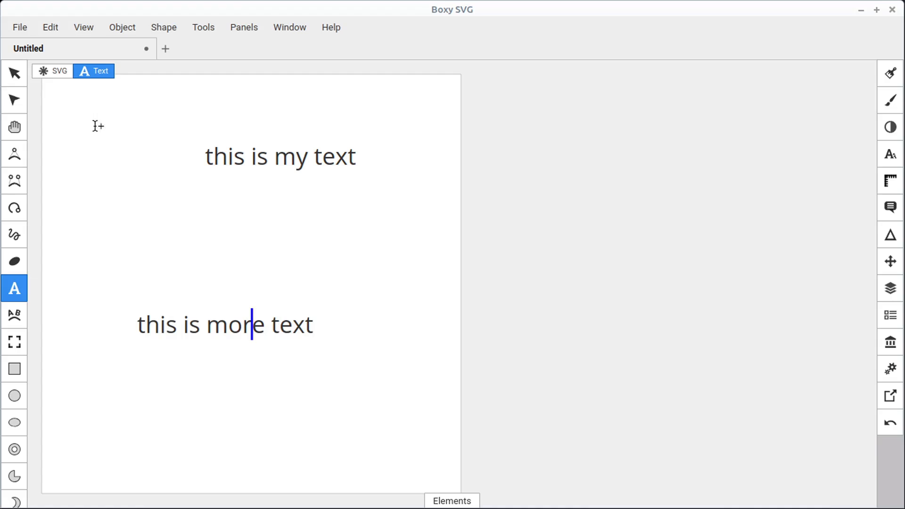
click(55, 71)
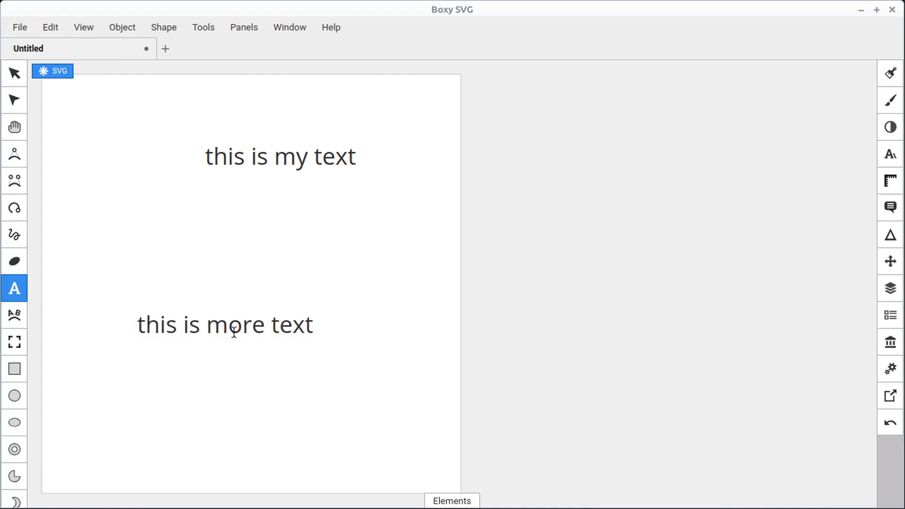
click(293, 327)
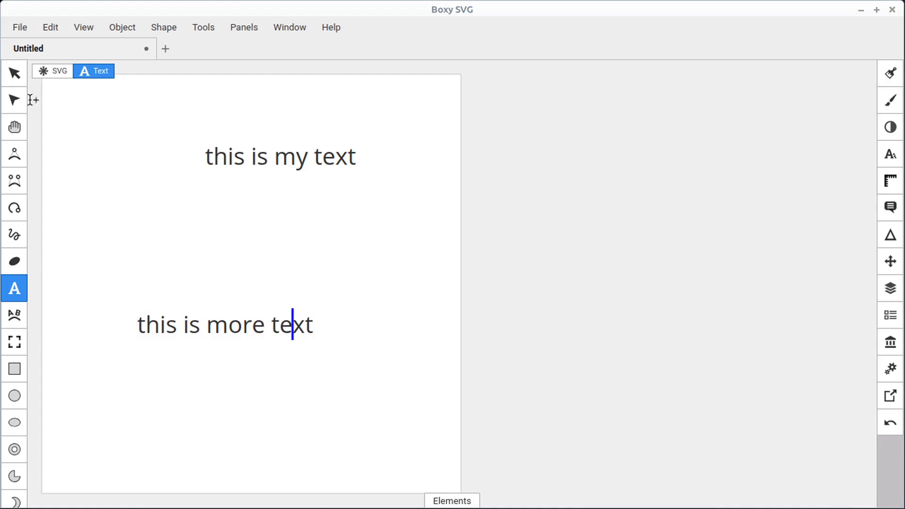
click(18, 76)
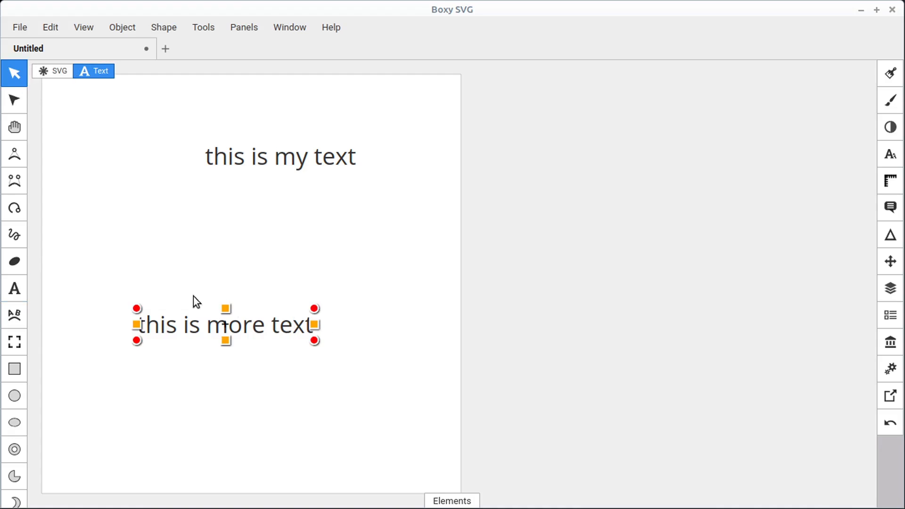
Stretch "this is more text" wider and much taller, and move it down below "this is my text".
click(250, 325)
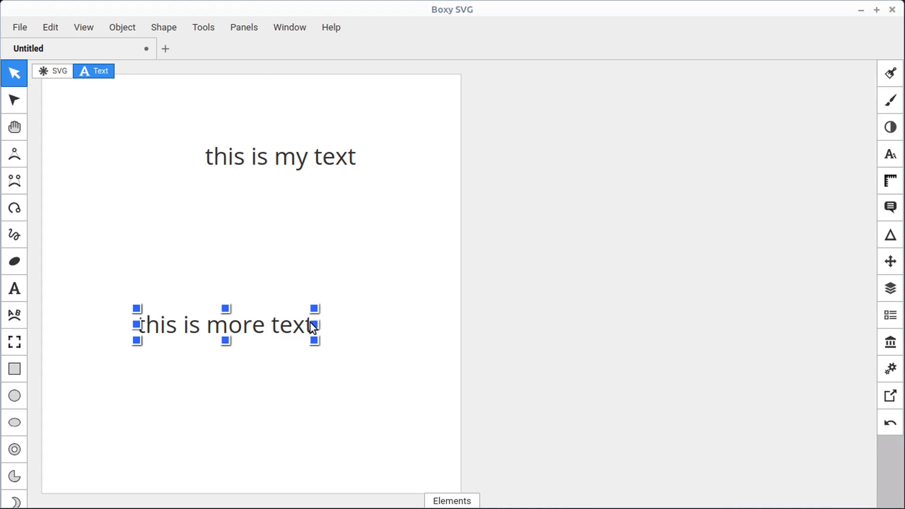
drag(314, 310, 388, 155)
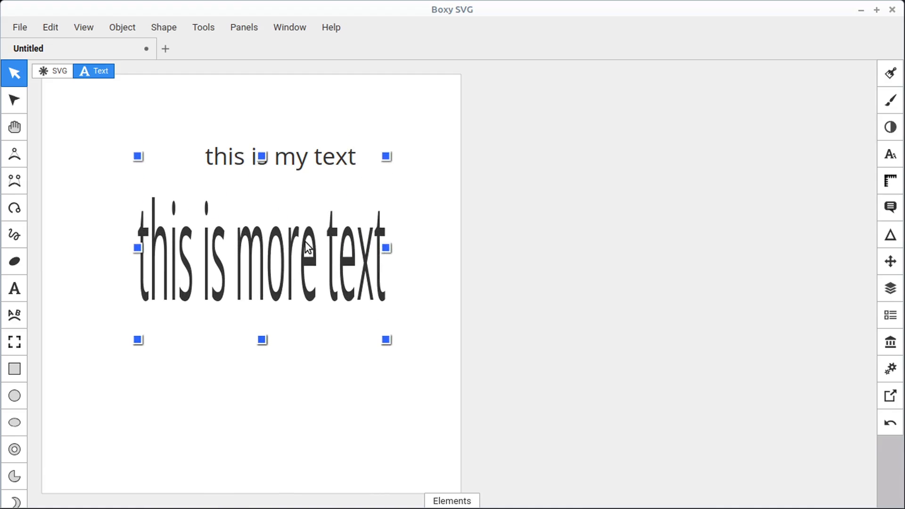
drag(306, 245, 288, 353)
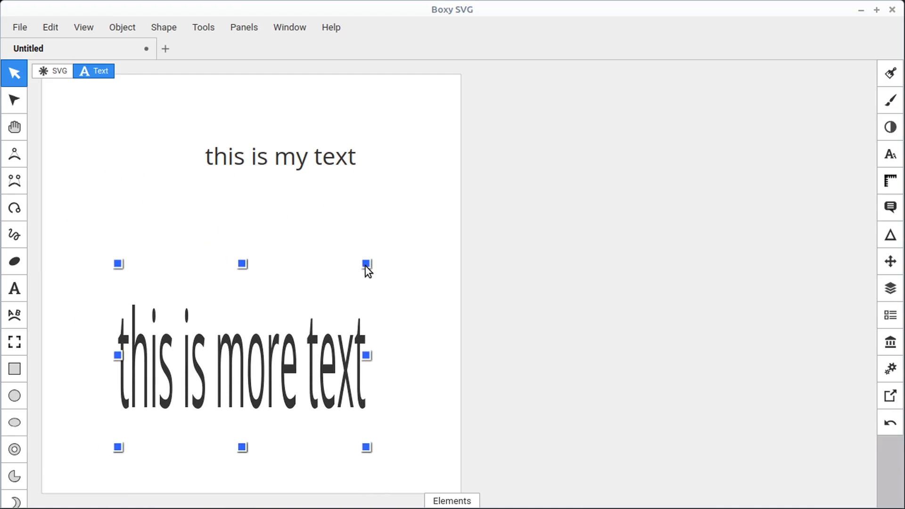
Resize the stretched text slightly, rotate it a little counterclockwise, and skew it so it slants to the right.
drag(367, 270, 380, 287)
click(380, 294)
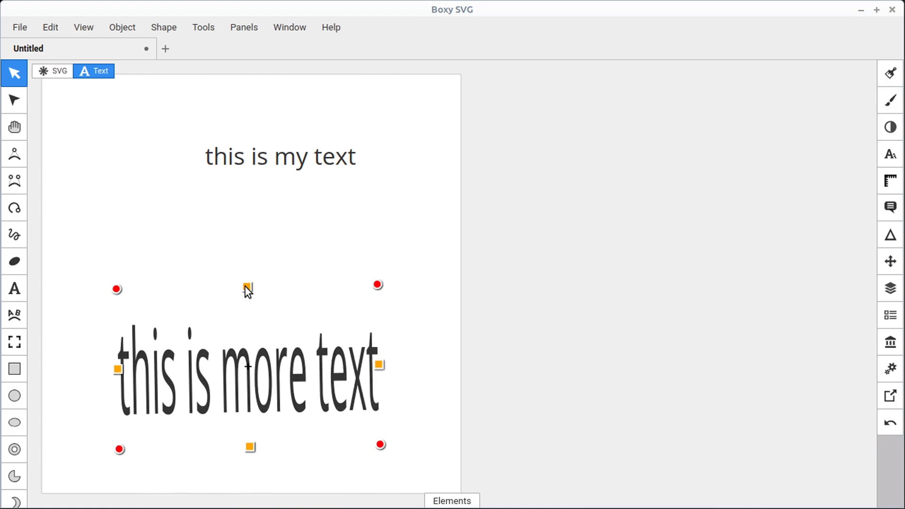
drag(246, 286, 279, 299)
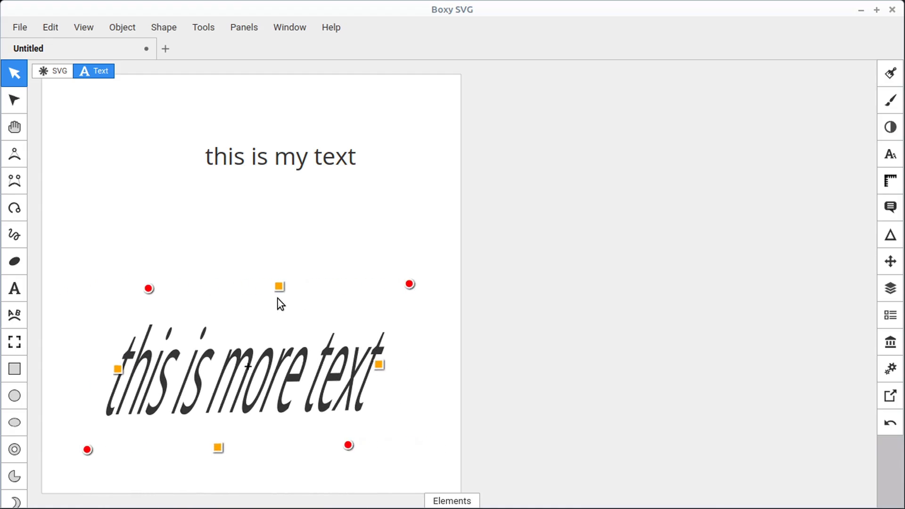
Insert "fhuih" before the last letter of "more" in the slanted text.
click(16, 290)
click(295, 374)
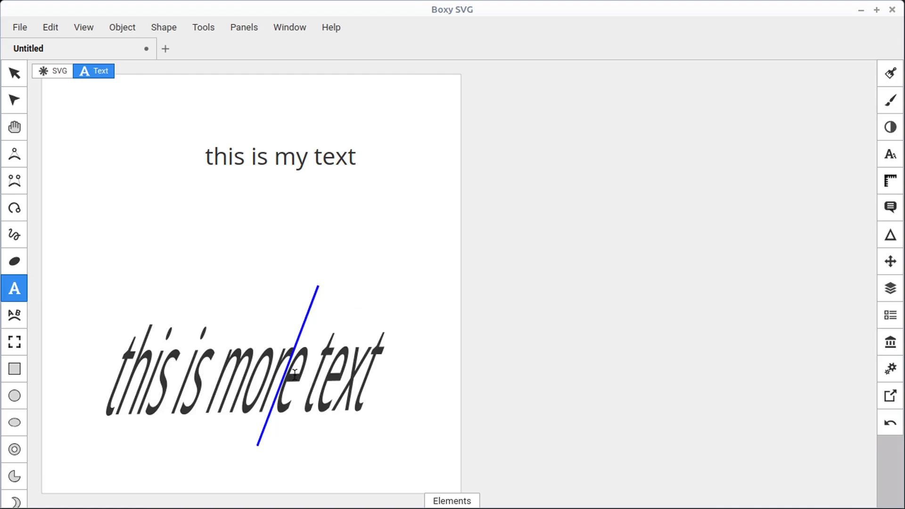
text(fhuih)
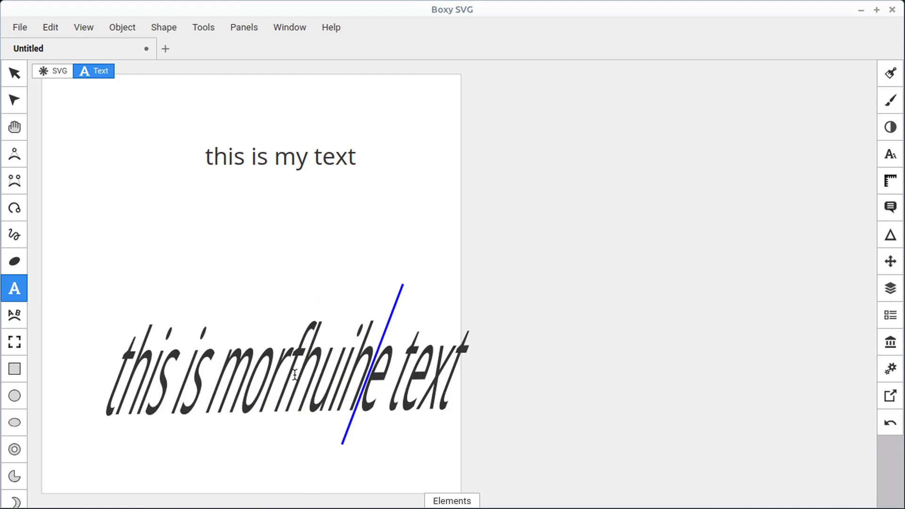
Add a second line reading "fhiif 29837984" to the slanted text.
key(Right)
key(Right)
key(Right)
key(Right)
key(Right)
key(Right)
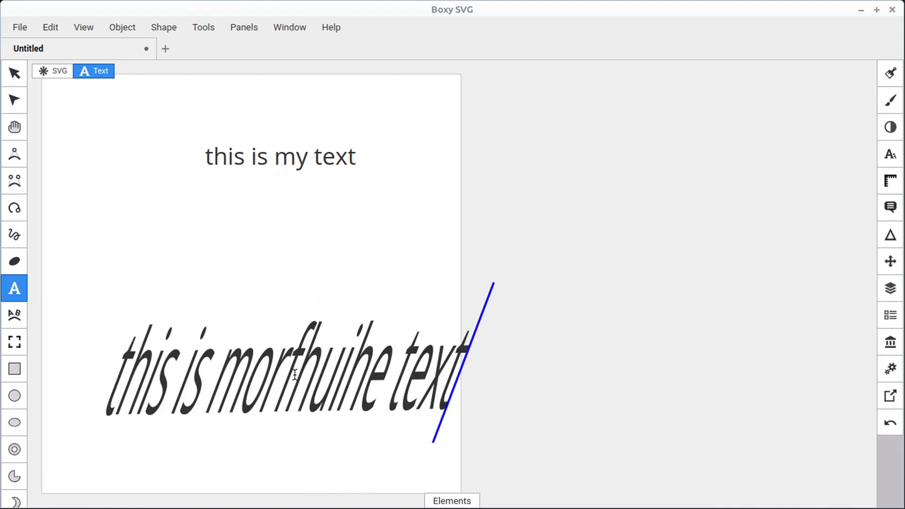
key(Home)
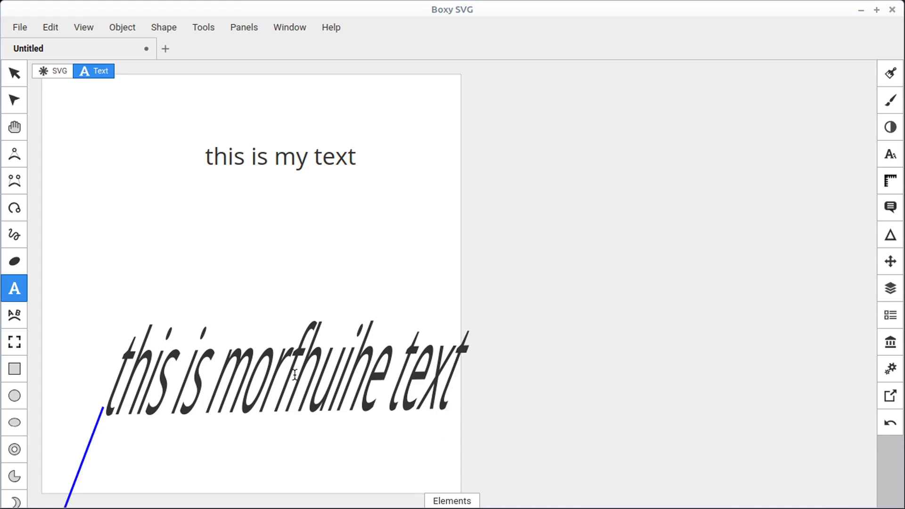
key(Return)
text(fhiif 29837984)
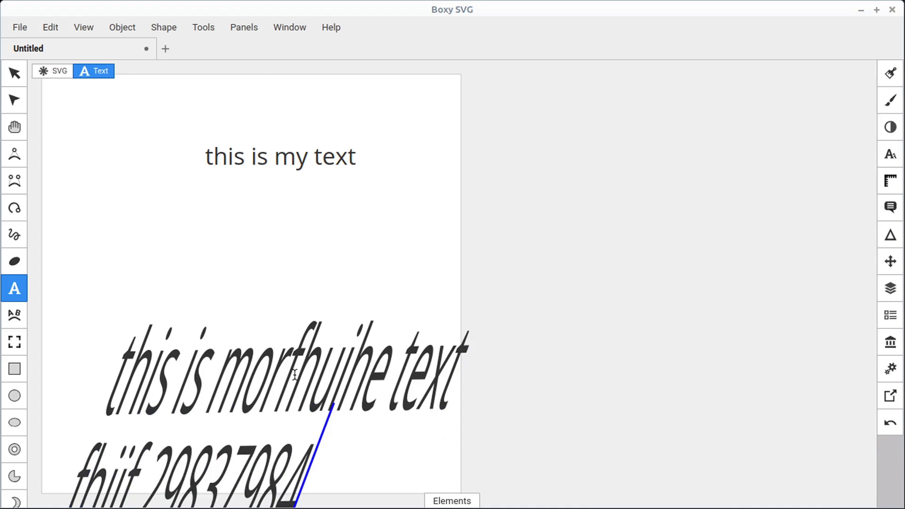
Move the slanted two-line text upward and delete it.
click(15, 74)
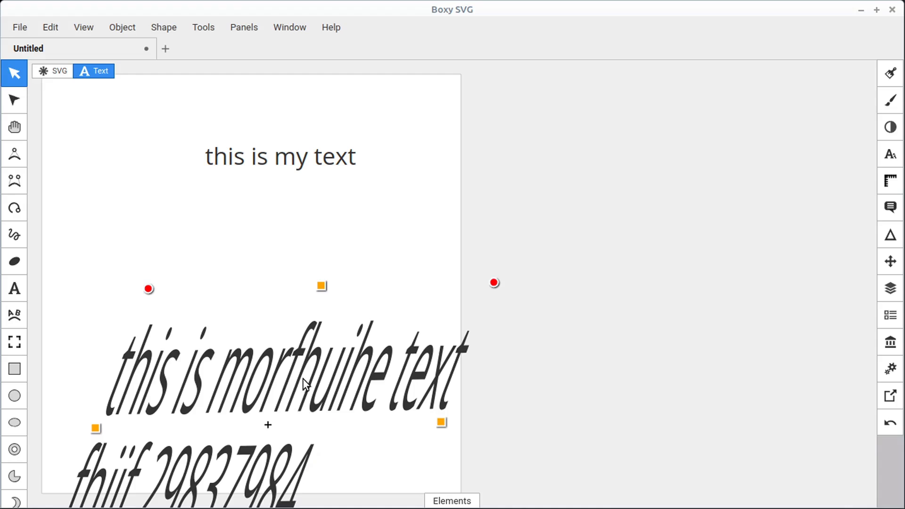
drag(303, 379, 309, 261)
key(Delete)
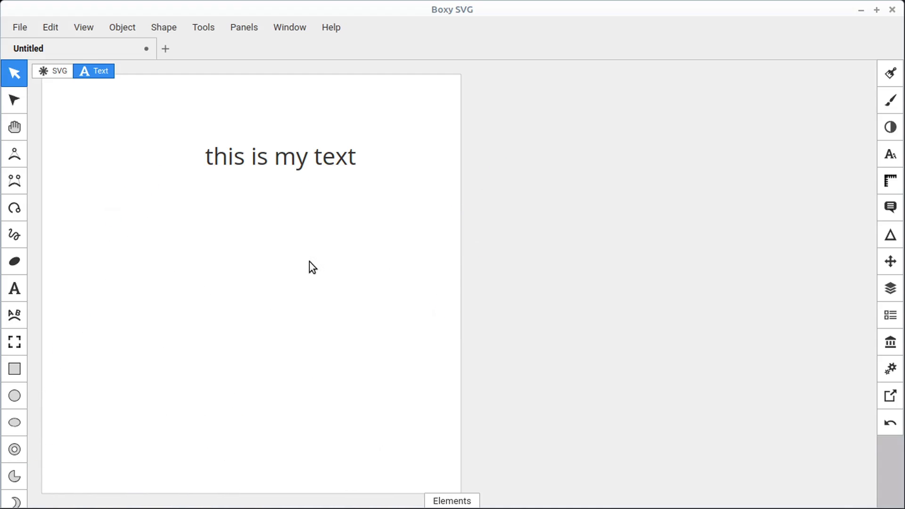
Shift "this is my text" slightly to the left and draw a wavy freehand text path below it.
click(270, 161)
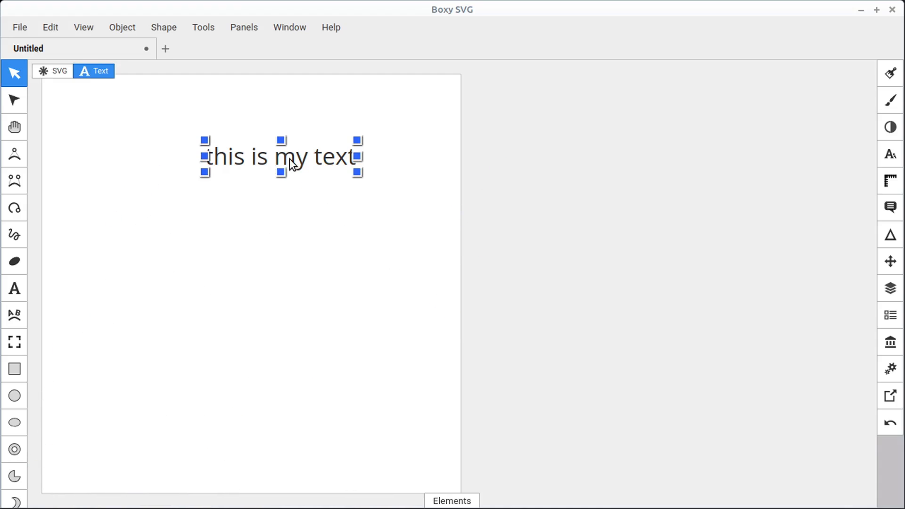
drag(269, 161, 237, 163)
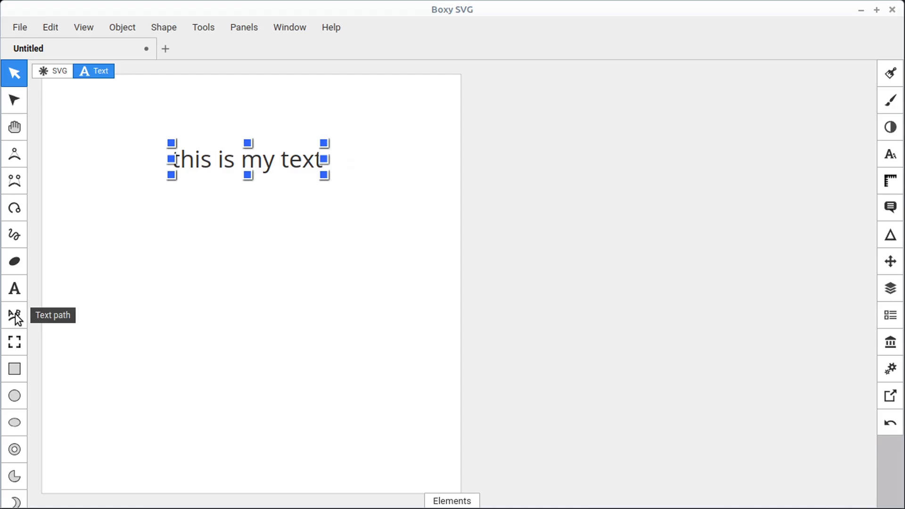
click(16, 316)
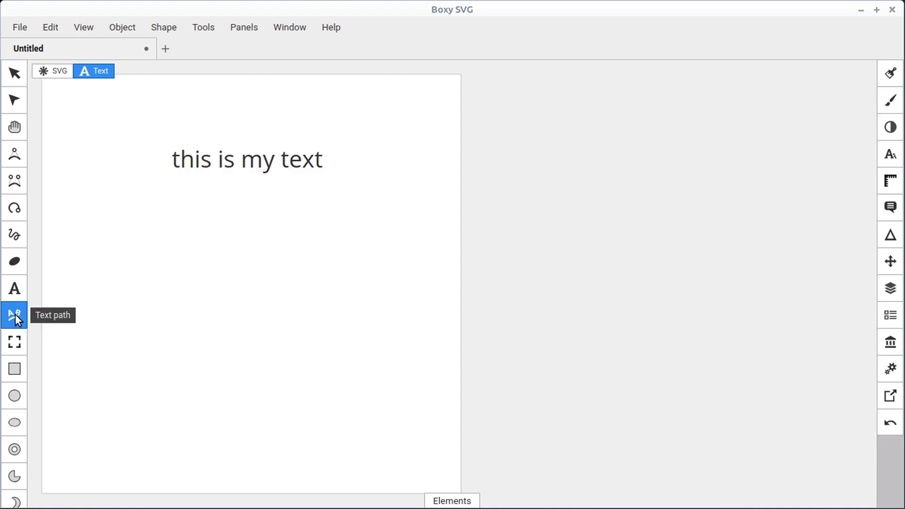
mouse_move(115, 334)
mouse_down()
mouse_move(137, 286)
mouse_move(160, 275)
mouse_move(188, 305)
mouse_move(194, 336)
mouse_move(240, 344)
mouse_move(290, 329)
mouse_move(432, 219)
mouse_up()
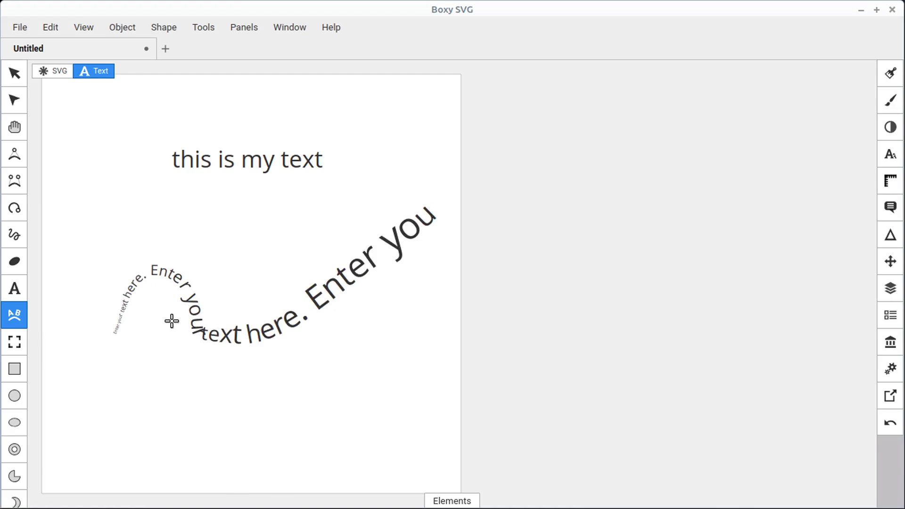
Replace the middle part of the wavy path's placeholder text, after the second "E", with "fifh fuioweyoubwe fpoiuwef".
click(14, 289)
click(235, 333)
key(BackSpace)
key(BackSpace)
key(BackSpace)
key(BackSpace)
key(BackSpace)
key(BackSpace)
key(BackSpace)
key(BackSpace)
key(BackSpace)
key(BackSpace)
key(BackSpace)
key(BackSpace)
key(BackSpace)
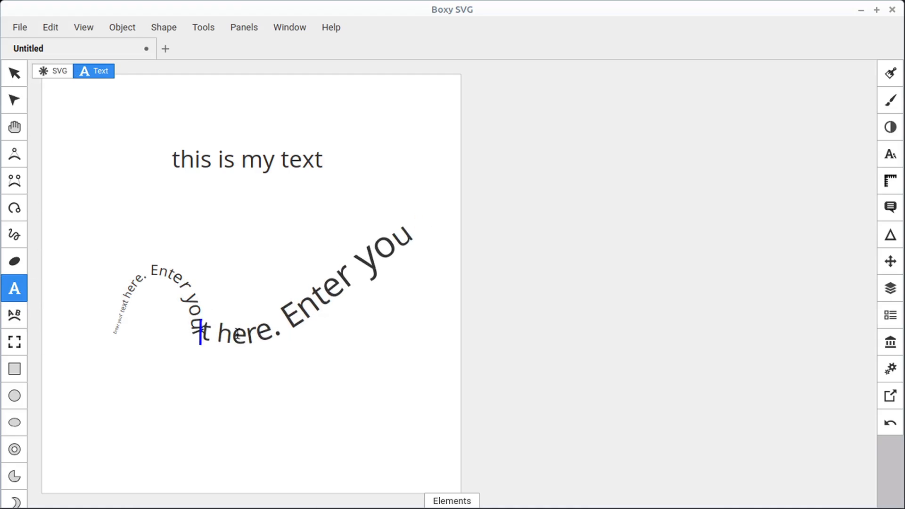
text(fifh fuioweyoubwe)
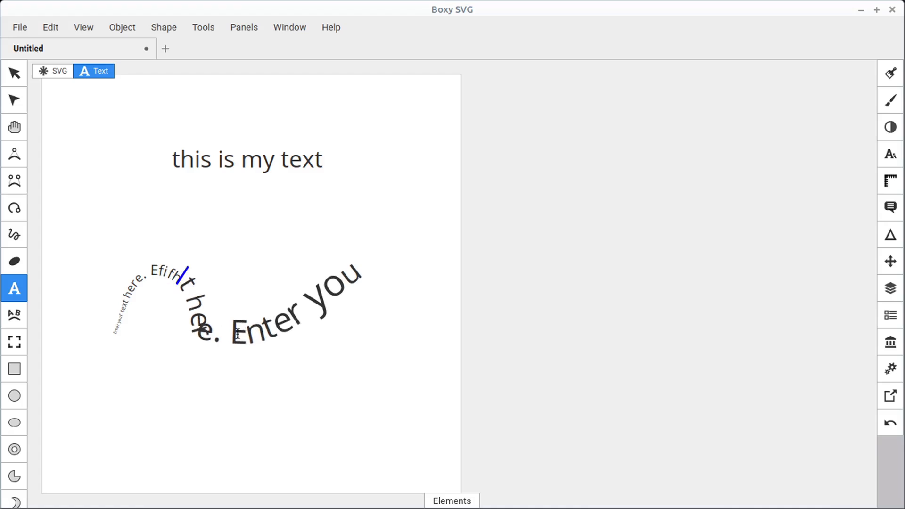
text( fpoiuwe)
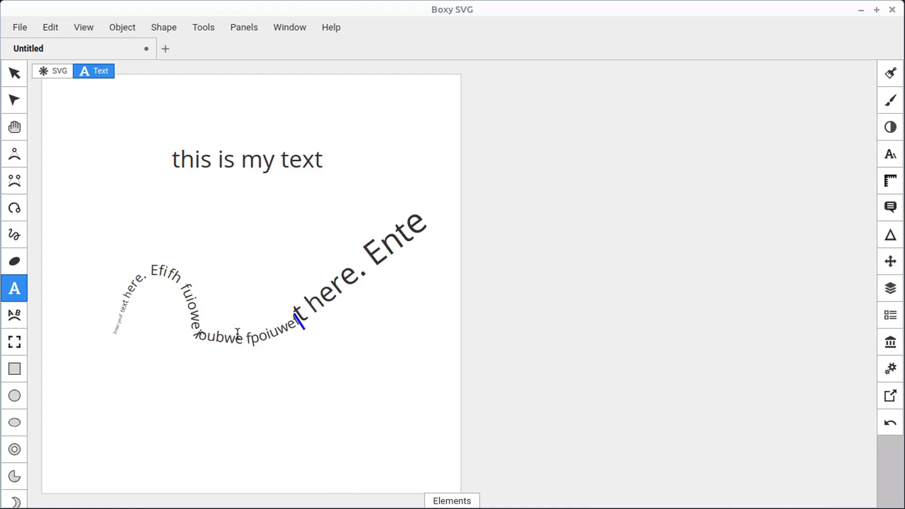
Delete all remaining placeholder text after "fpoiuwef" on the wavy path.
key(Delete)
key(Delete)
key(Delete)
key(Delete)
key(Delete)
key(Delete)
key(Delete)
key(Delete)
key(Delete)
key(Delete)
key(Delete)
key(Delete)
key(Delete)
key(Delete)
key(Delete)
key(Delete)
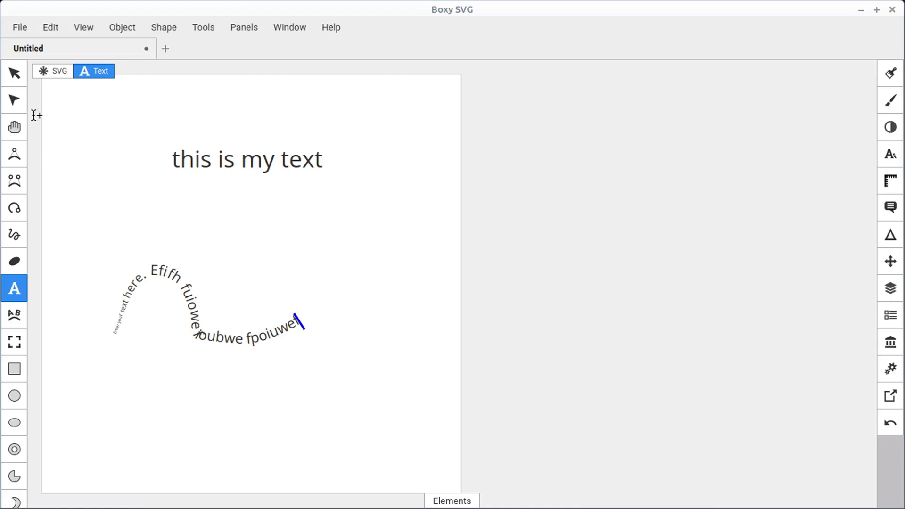
Reshape the wavy text path by moving its start node and the nodes along the descending and lower parts of the curve.
click(16, 100)
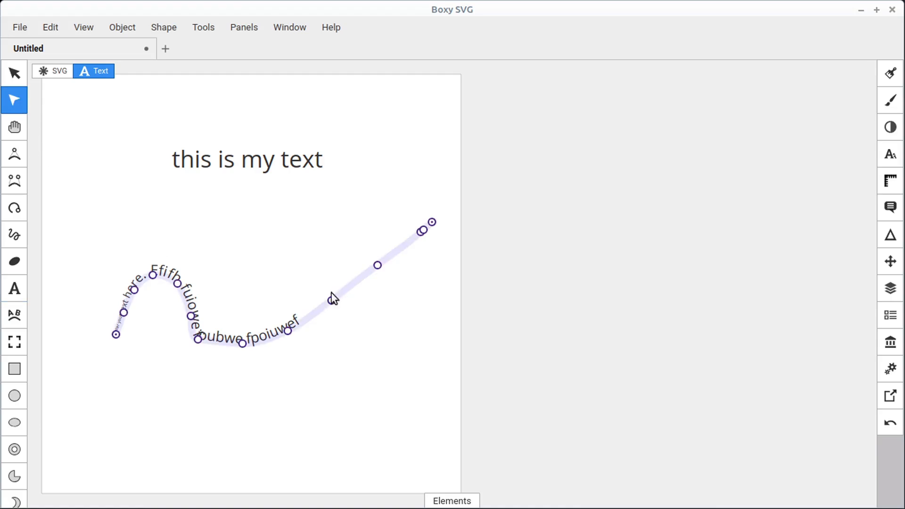
click(288, 331)
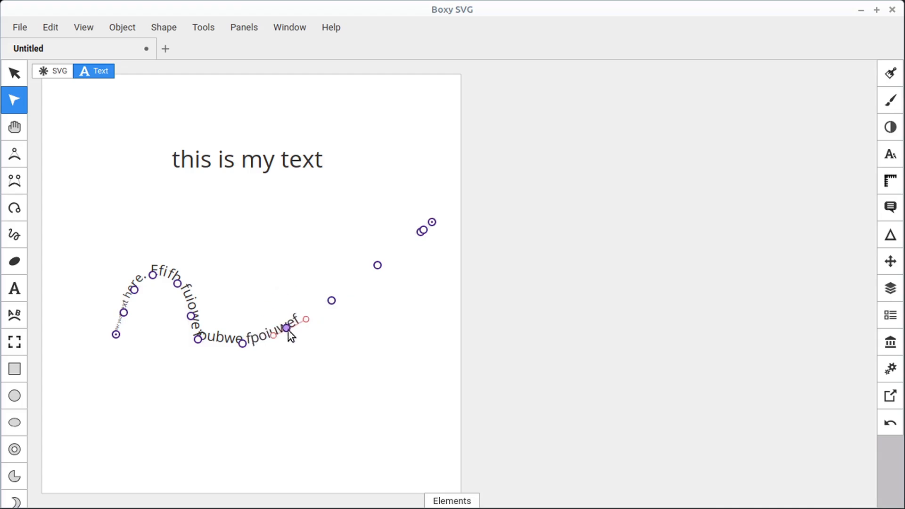
drag(288, 330, 293, 343)
ctrl+scroll(247, 377, up, 5)
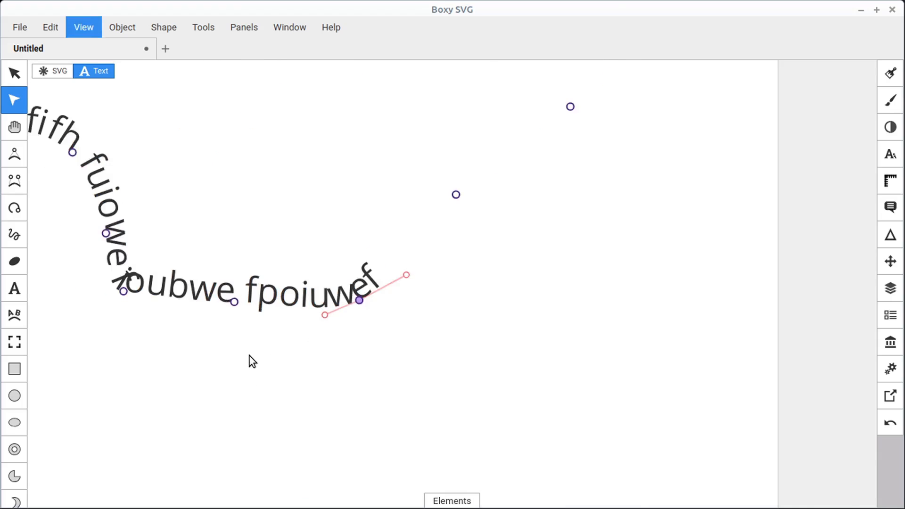
drag(214, 312, 370, 353)
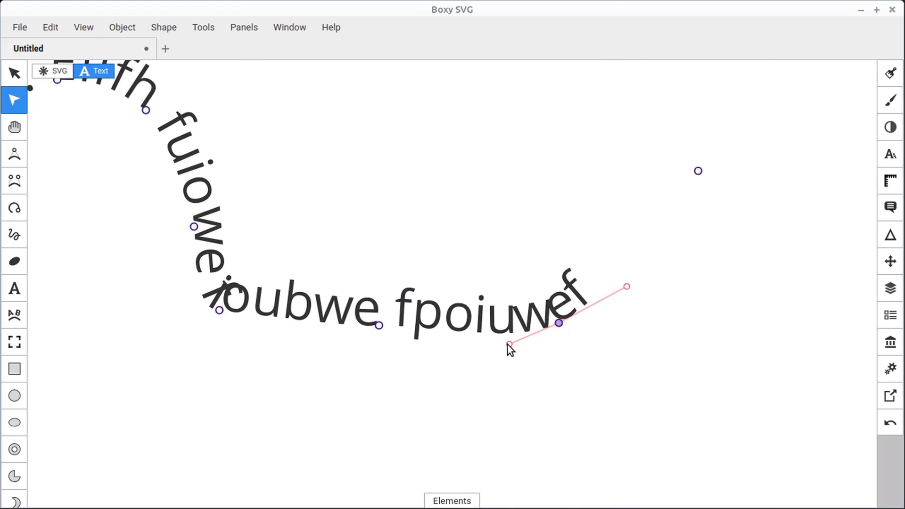
drag(448, 308, 372, 350)
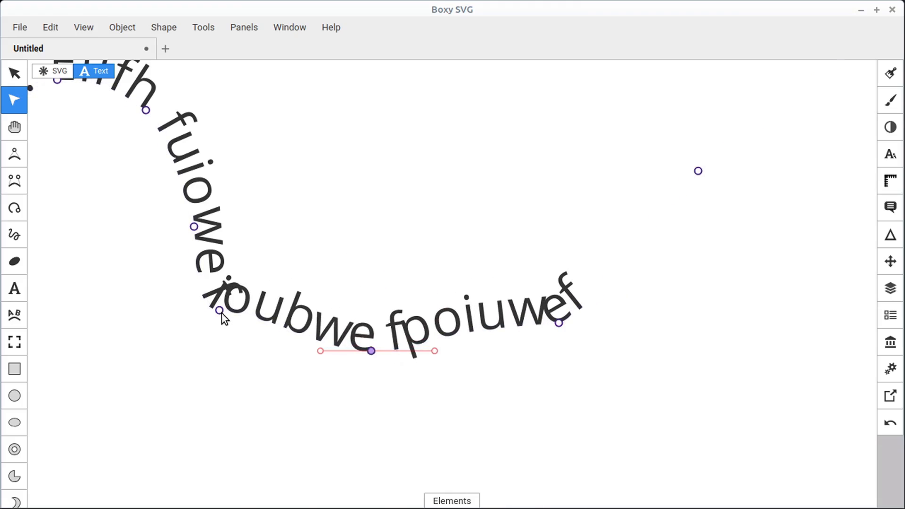
drag(221, 309, 310, 220)
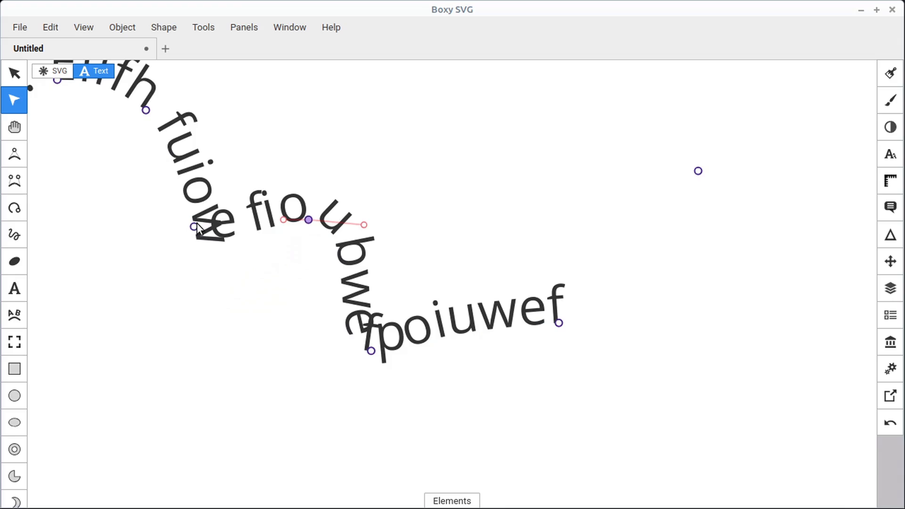
drag(195, 227, 453, 282)
drag(173, 416, 207, 431)
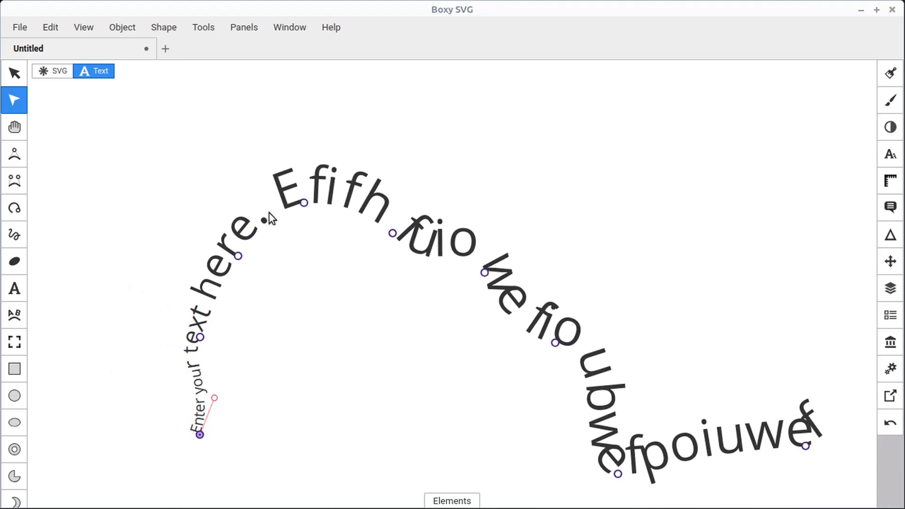
Turn off Text on path for the wavy text and move the straightened line toward the page's upper-left area.
click(12, 73)
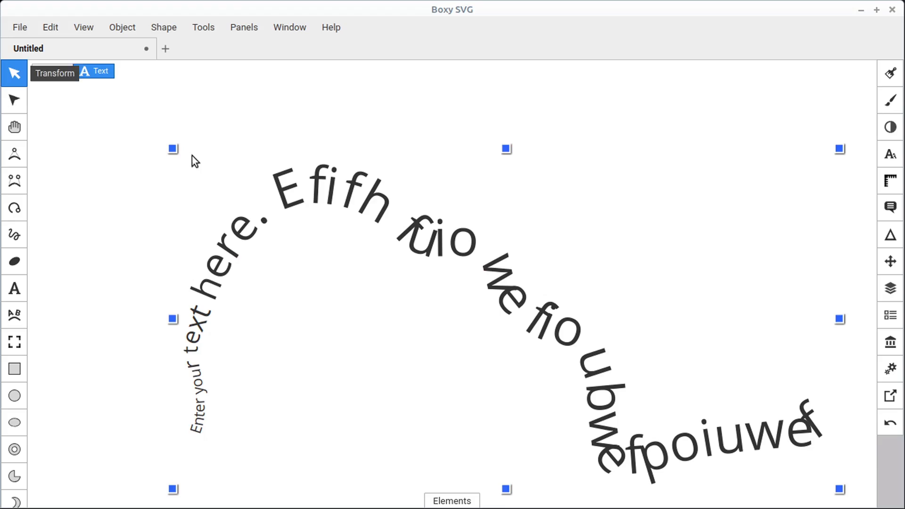
click(328, 191)
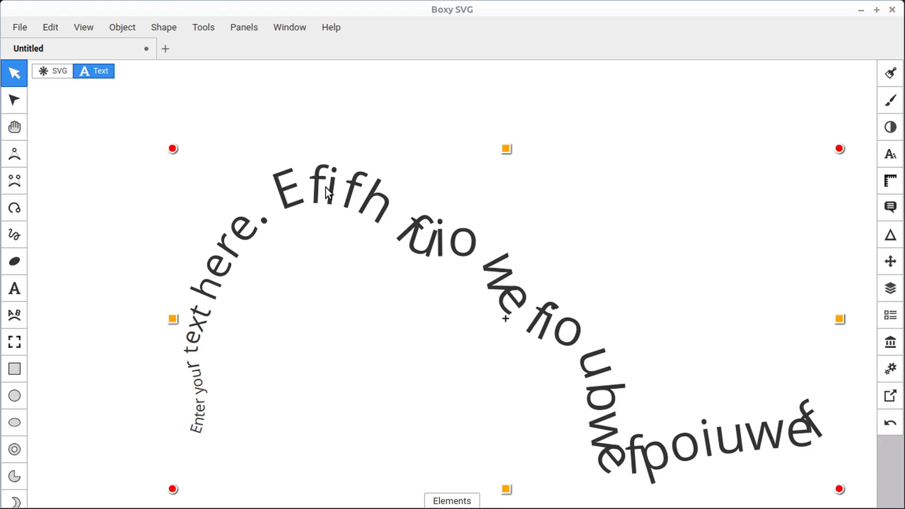
click(891, 155)
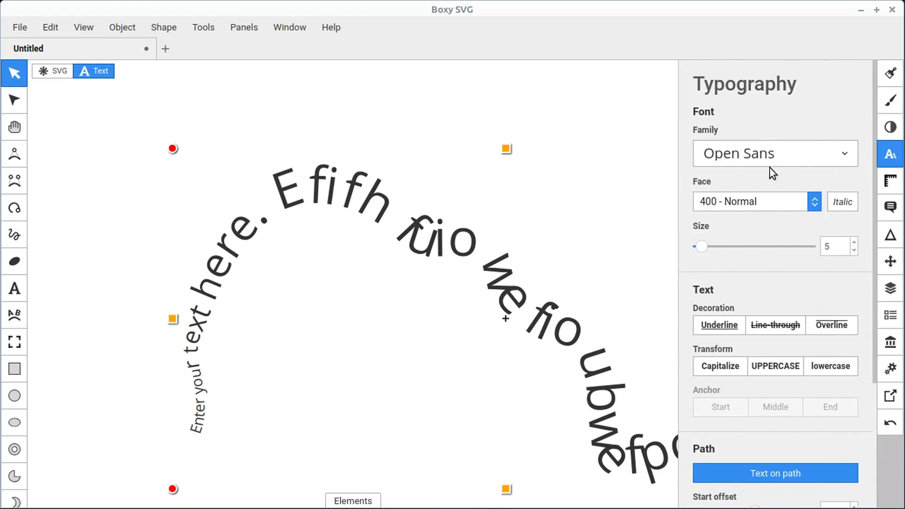
scroll(726, 346, down, 2)
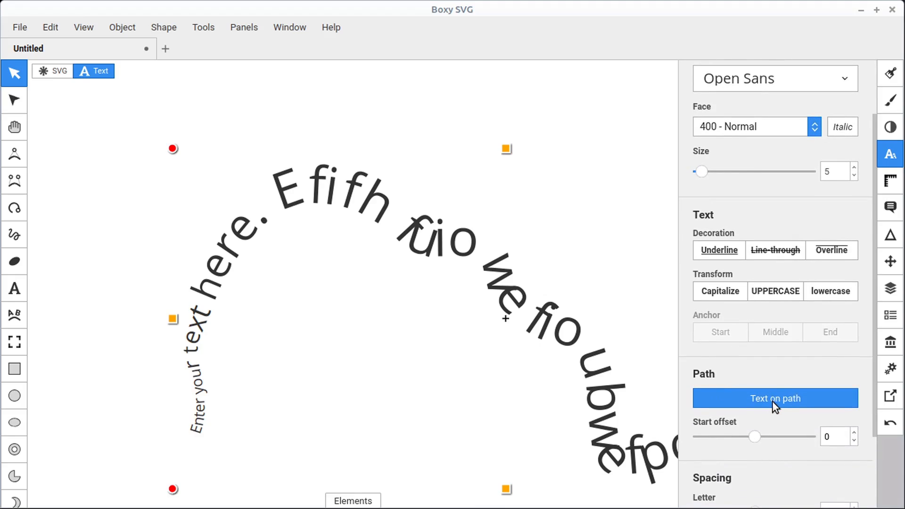
key(ctrl+minus)
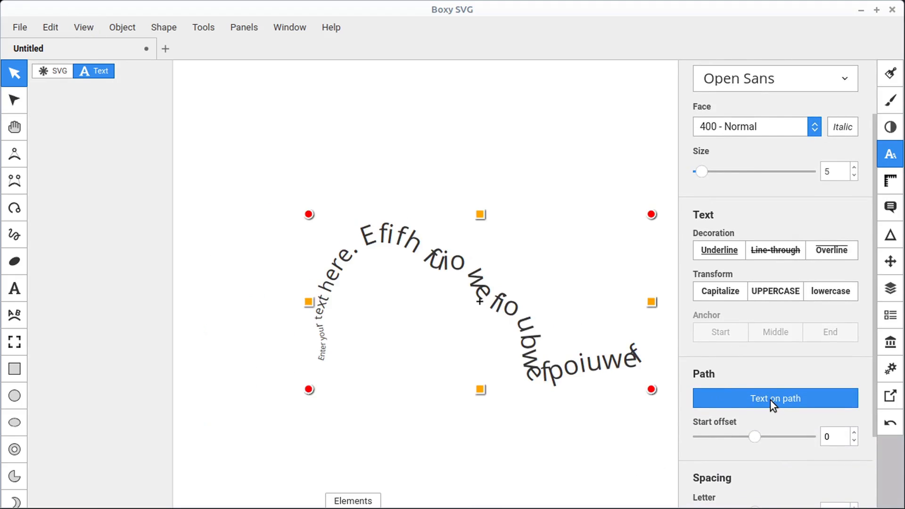
click(771, 400)
drag(511, 338, 415, 221)
click(234, 232)
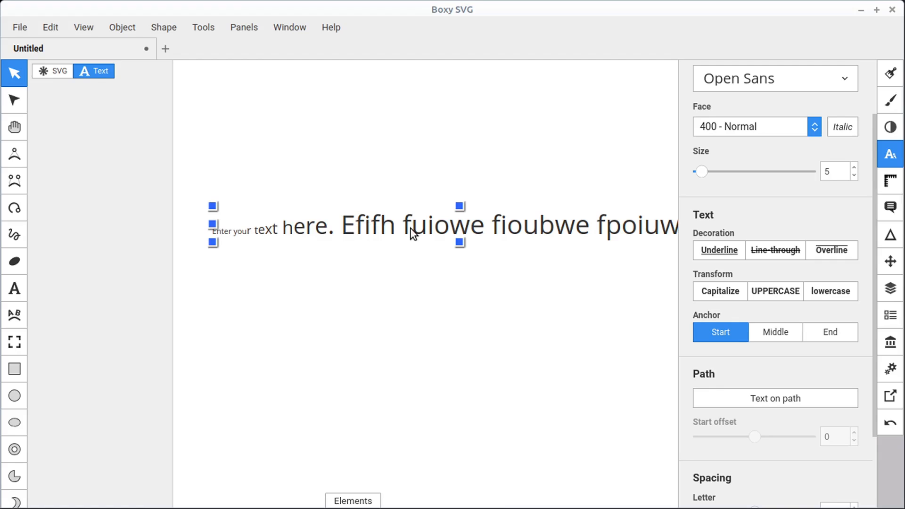
Shift the straightened text line slightly to the right.
click(16, 289)
click(380, 226)
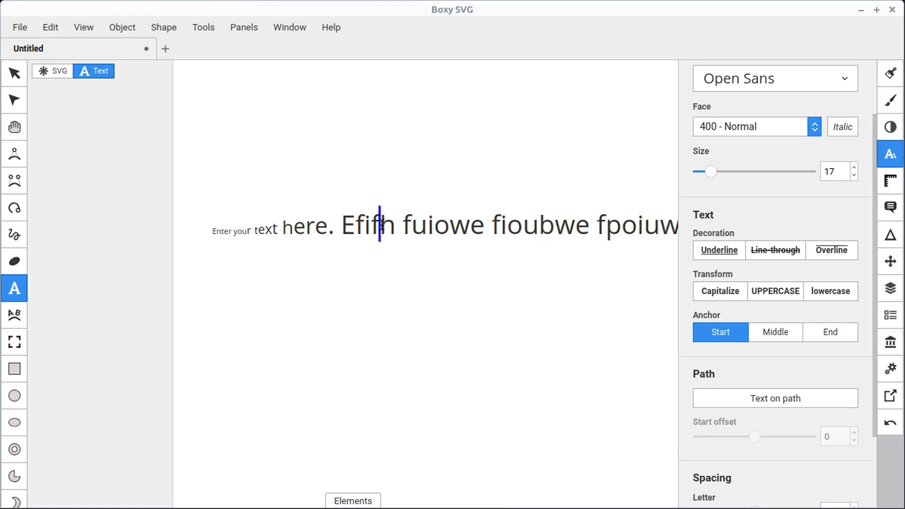
click(15, 73)
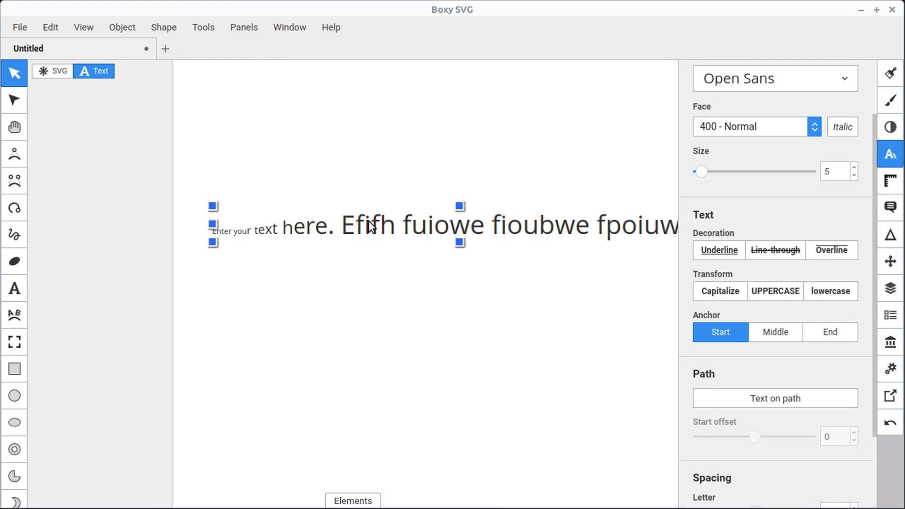
drag(380, 227, 405, 231)
Set the font size of only the word "fuiowe" in the straightened text line to 21.
double_click(407, 227)
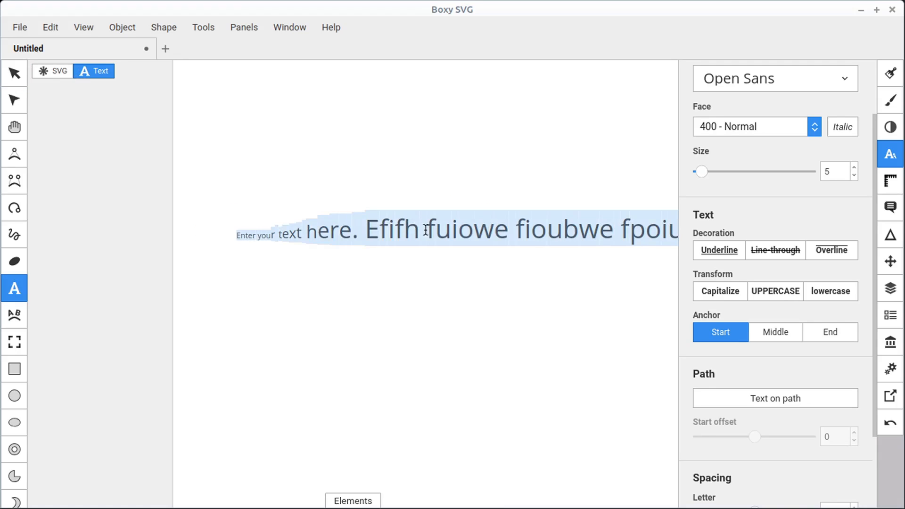
click(426, 229)
click(509, 230)
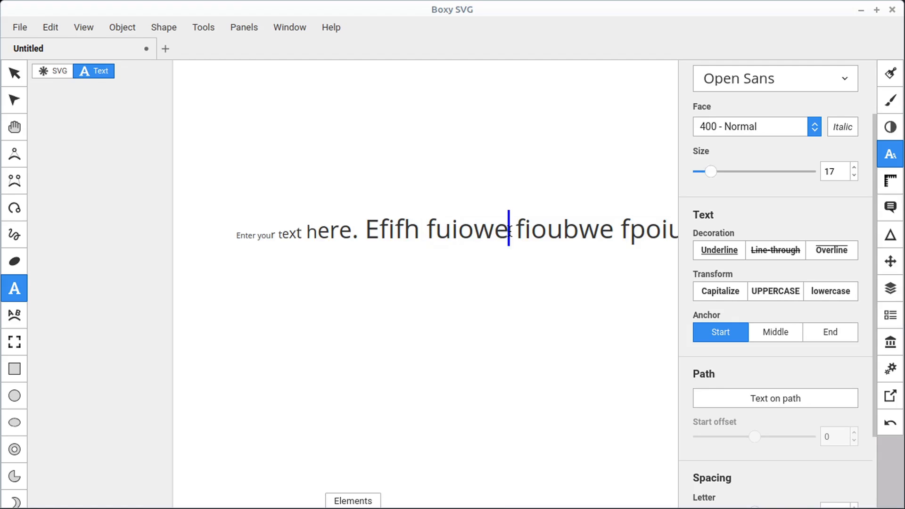
drag(509, 230, 426, 230)
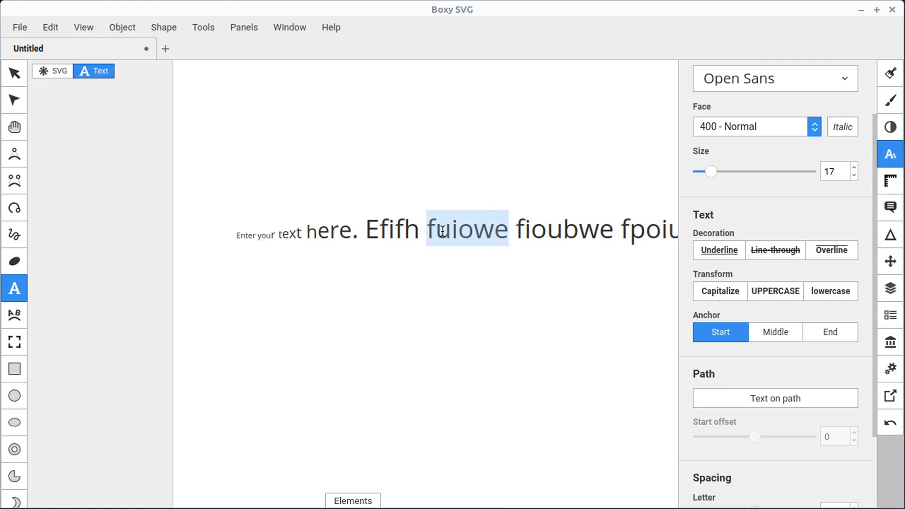
scroll(745, 217, up, 3)
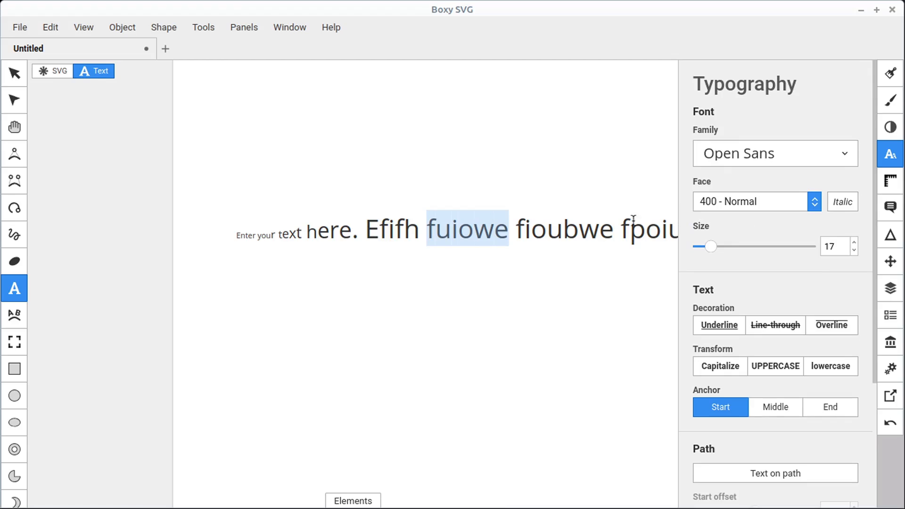
drag(716, 245, 735, 251)
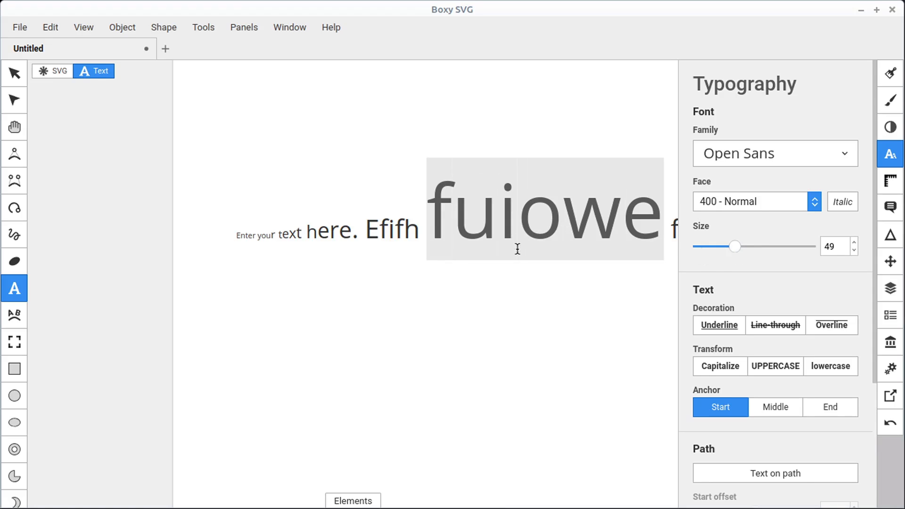
drag(732, 246, 717, 249)
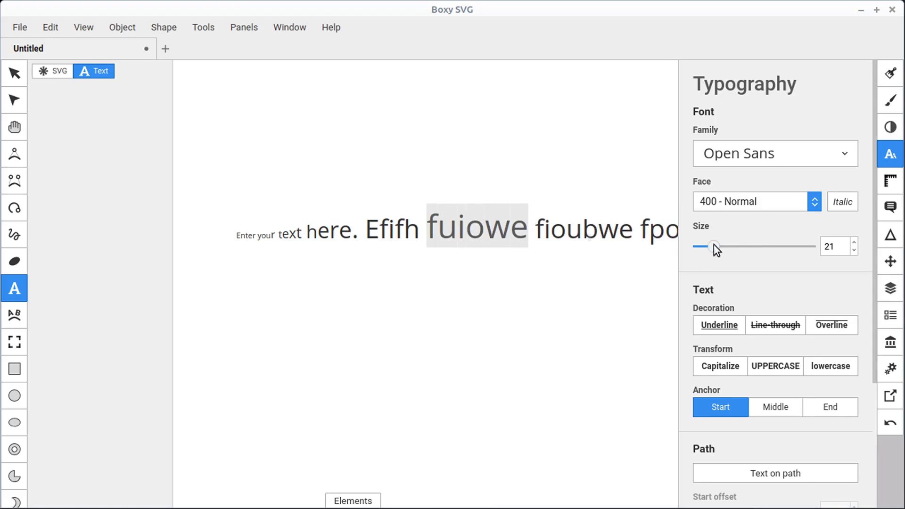
Move the straightened text line lower on the page and add a new text object "this is my text" above it.
click(14, 74)
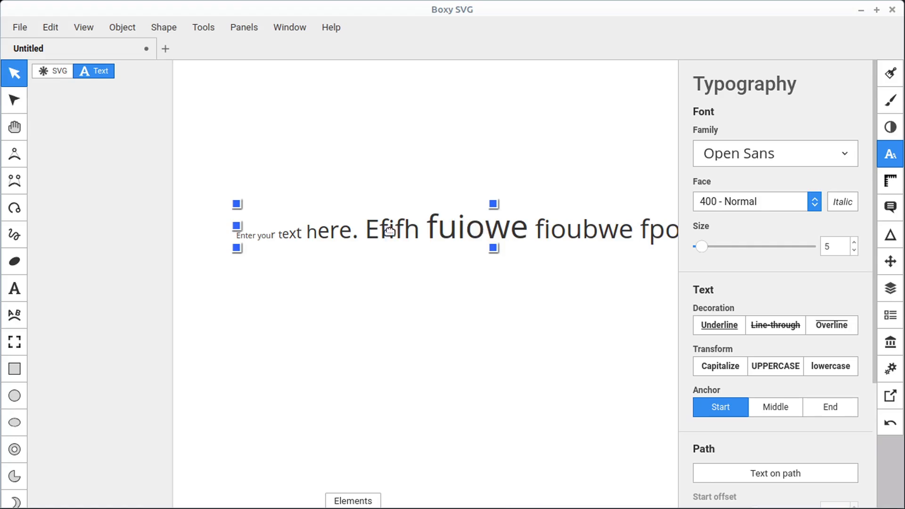
drag(388, 227, 375, 425)
click(18, 290)
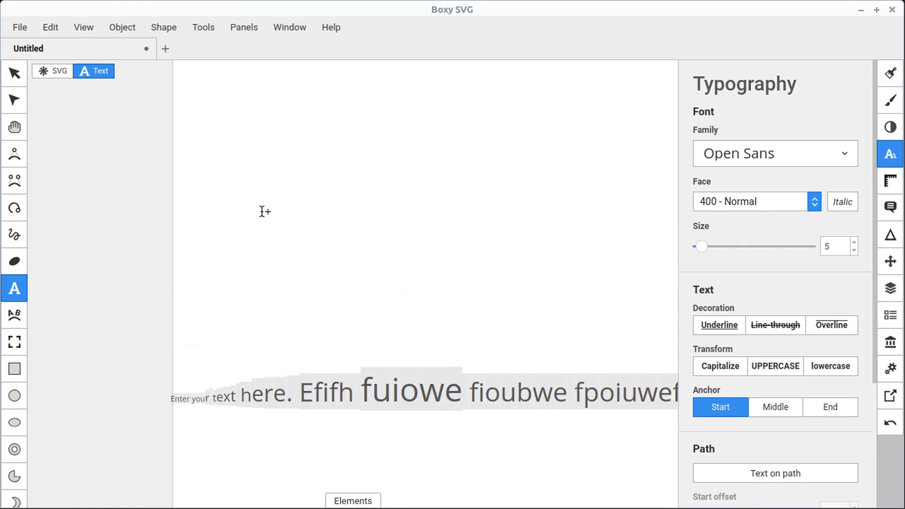
click(262, 210)
text(this is my text)
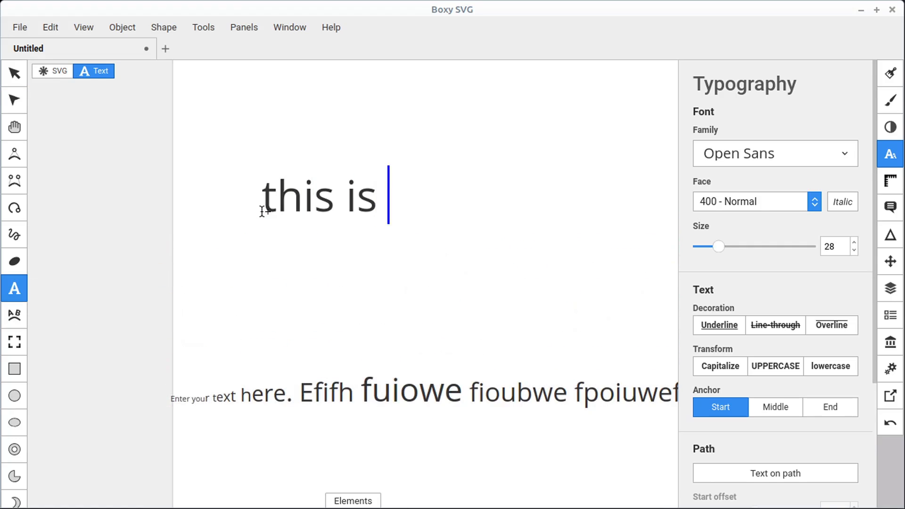
Set the size of "this is my text" to 35 and its font family to Aclonica.
click(14, 73)
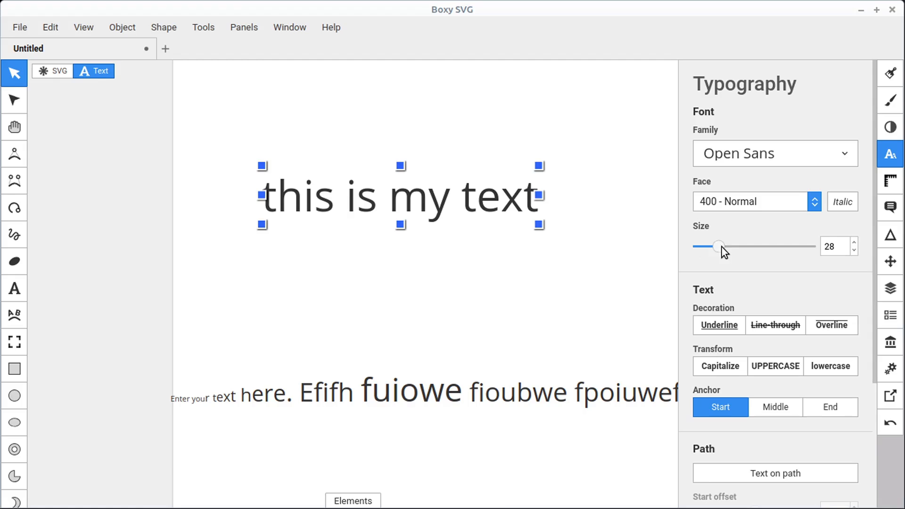
mouse_move(723, 247)
mouse_down()
mouse_move(743, 248)
mouse_move(705, 250)
mouse_move(731, 247)
mouse_move(710, 251)
mouse_move(723, 248)
mouse_up()
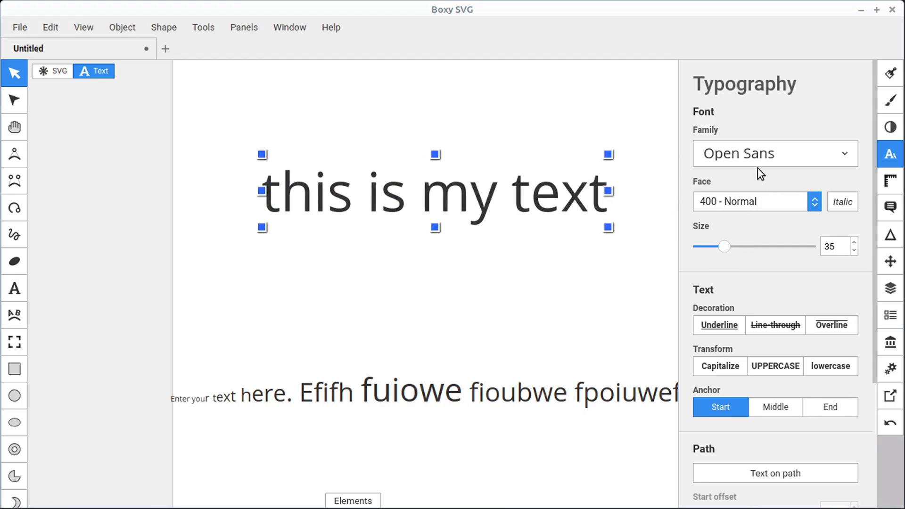
click(746, 153)
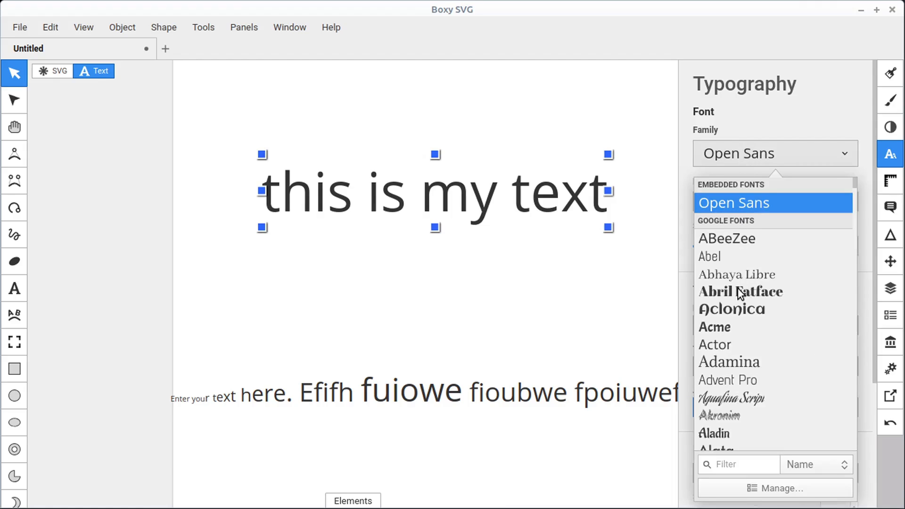
click(740, 308)
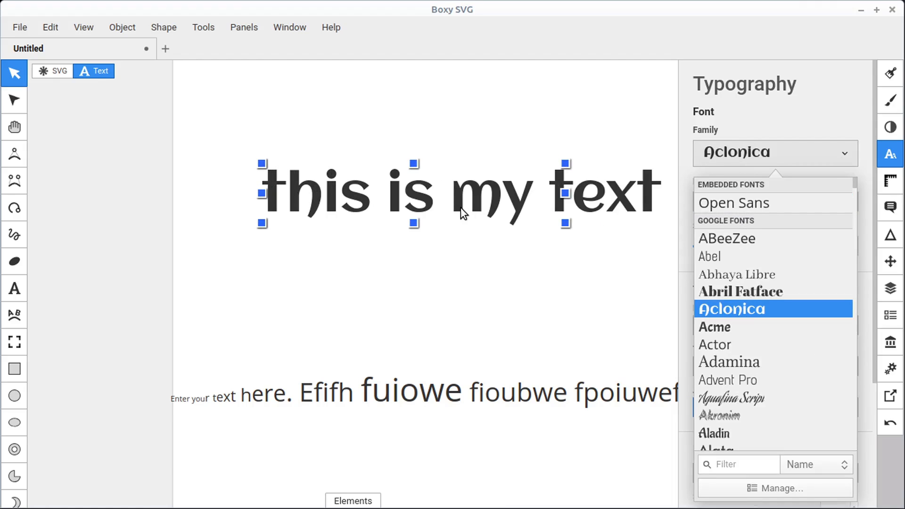
click(724, 157)
Try the 700 - Bold face on "this is my text" and restore 400 - Normal.
click(782, 204)
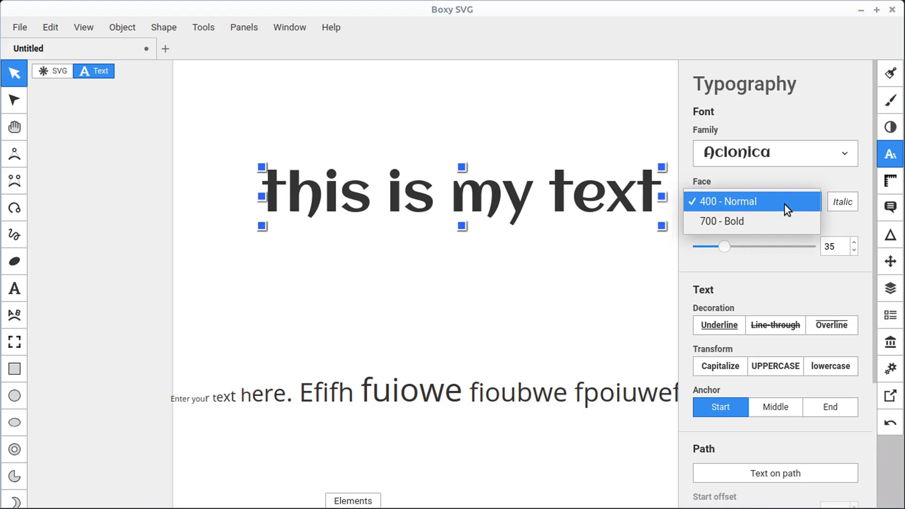
click(737, 222)
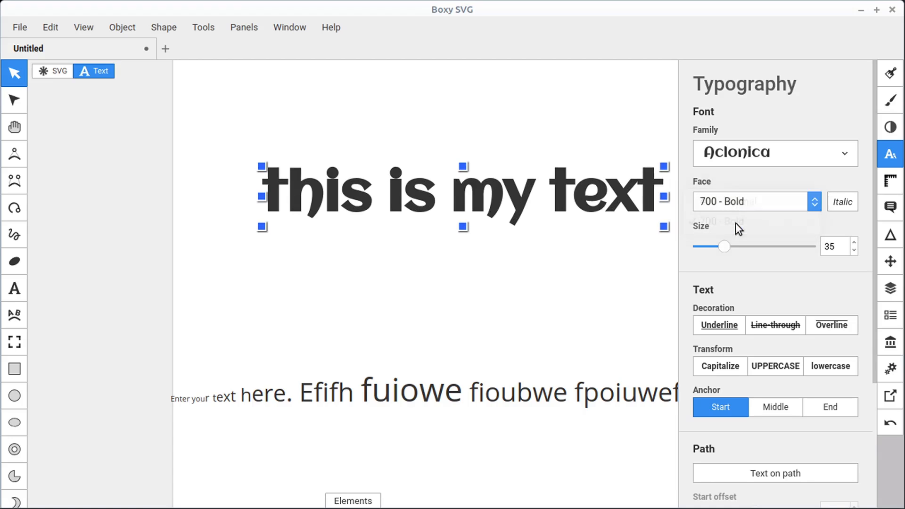
click(734, 202)
click(724, 181)
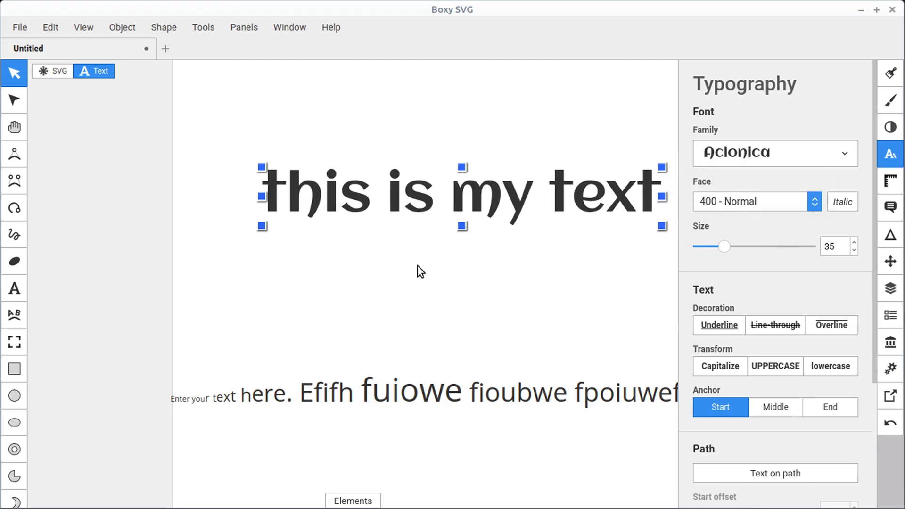
Try the underline, overline and line-through decorations on "this is my text", removing each one again.
click(706, 325)
click(723, 326)
click(830, 327)
click(832, 325)
click(771, 327)
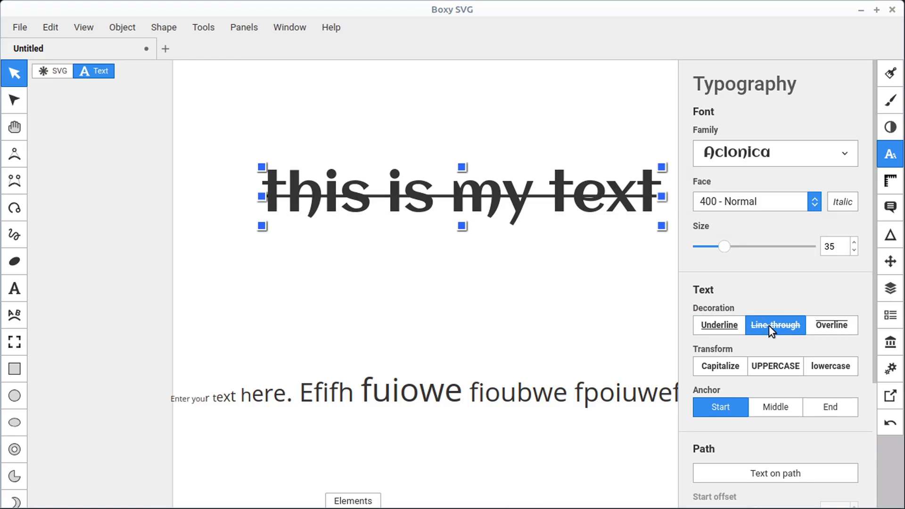
click(769, 326)
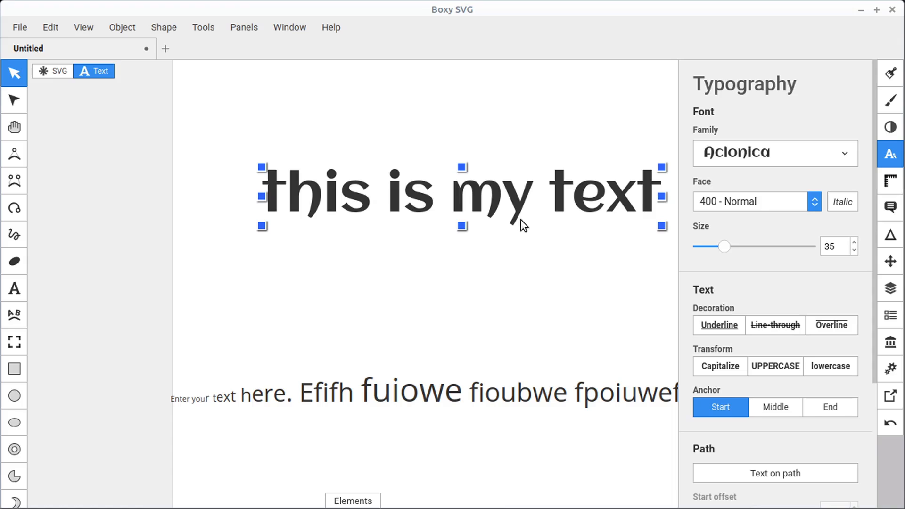
Try the line-through decoration and the UPPERCASE transform on only the word "my", removing each one again.
double_click(508, 205)
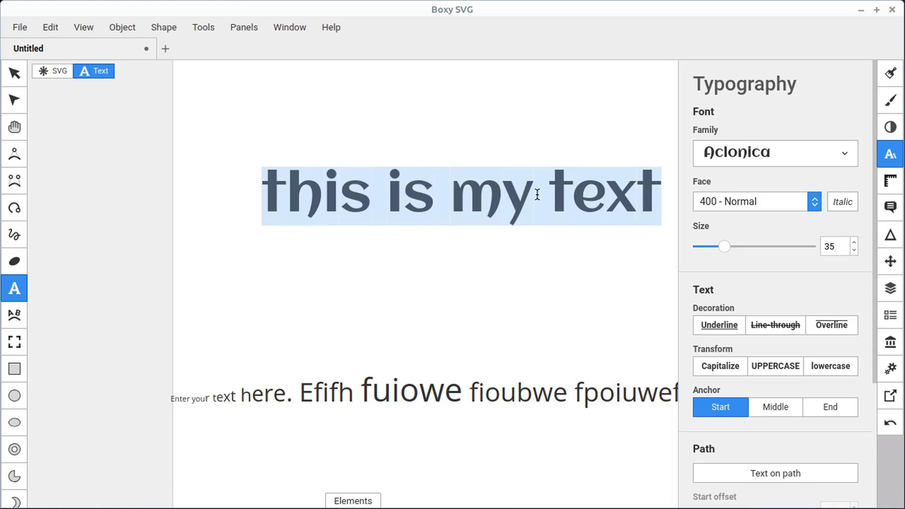
click(536, 195)
drag(533, 195, 469, 200)
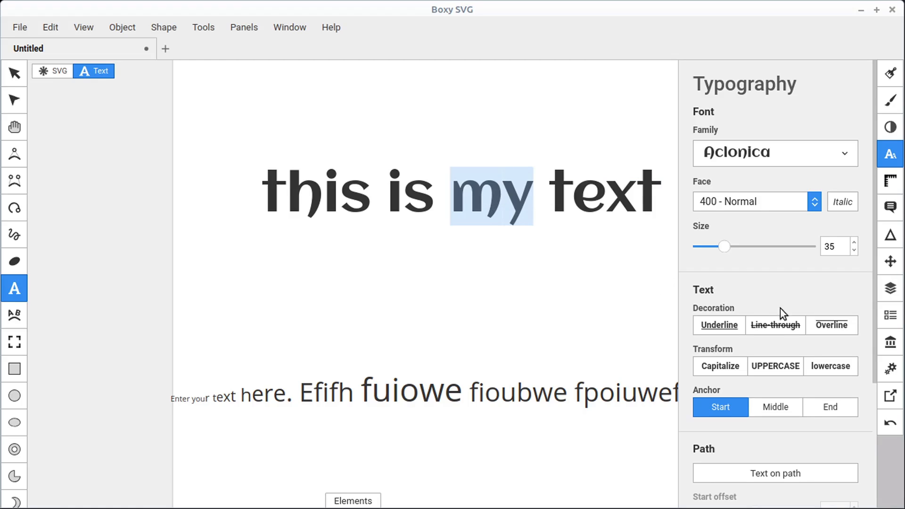
click(775, 326)
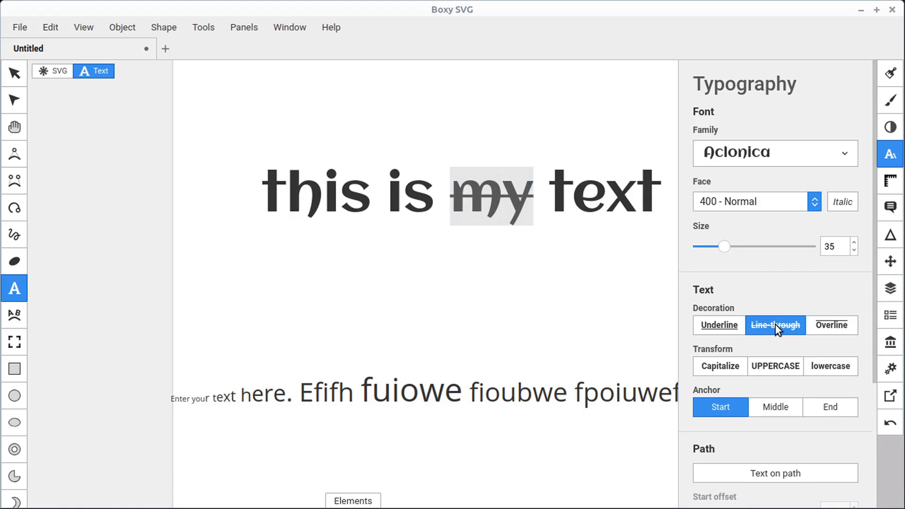
click(775, 324)
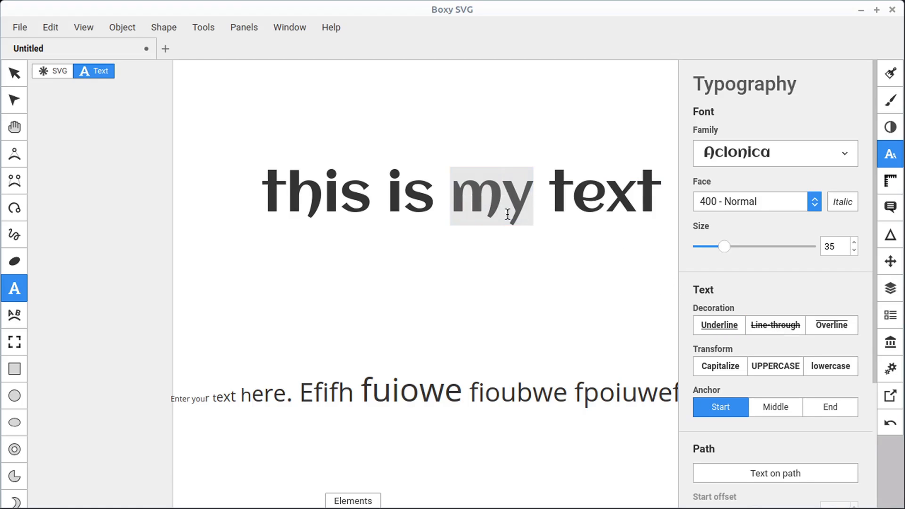
click(770, 367)
click(772, 366)
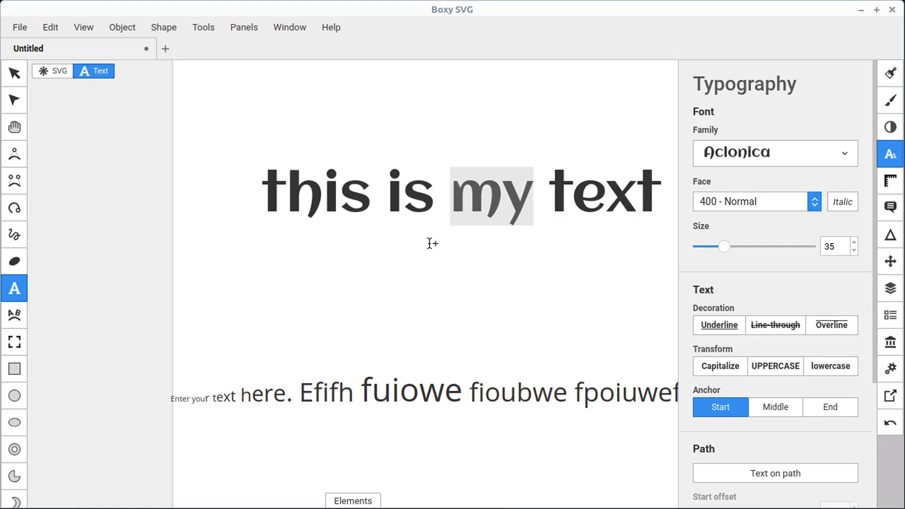
Try the UPPERCASE transform on the whole "this is my text" object and set it to lowercase.
click(14, 73)
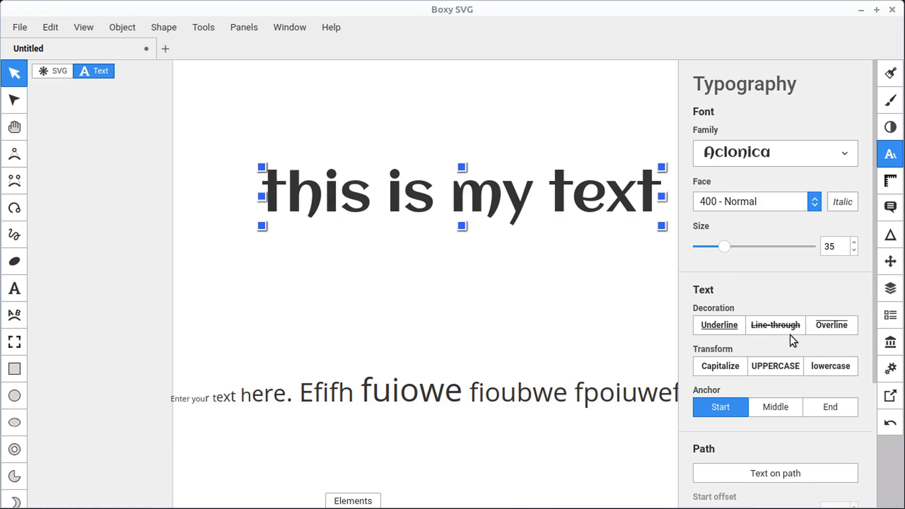
click(780, 366)
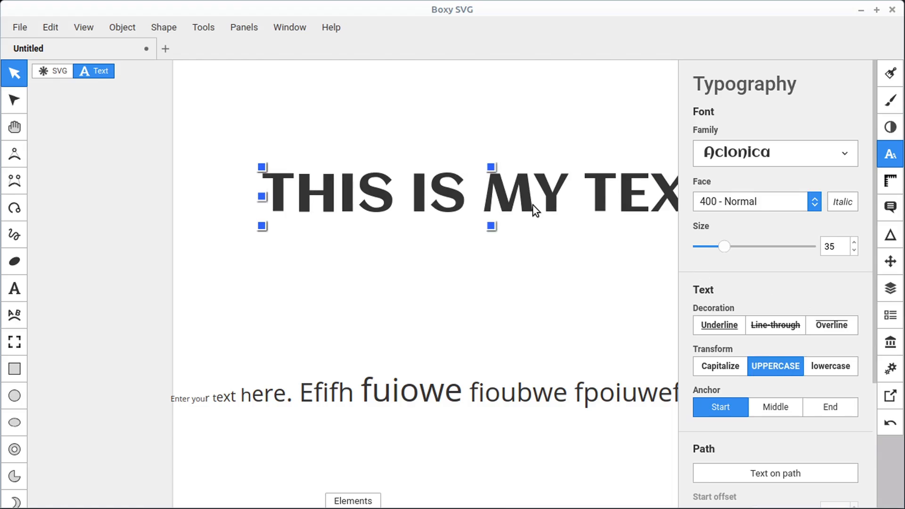
click(824, 367)
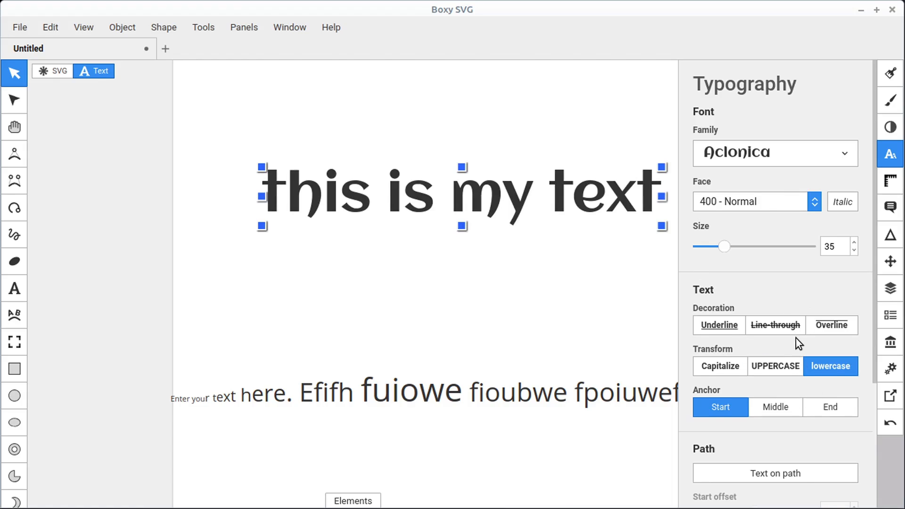
scroll(794, 344, down, 3)
scroll(792, 356, up, 3)
Move "this is my text" slightly up and to the left, put it on a path and show the path's nodes.
drag(471, 196, 444, 163)
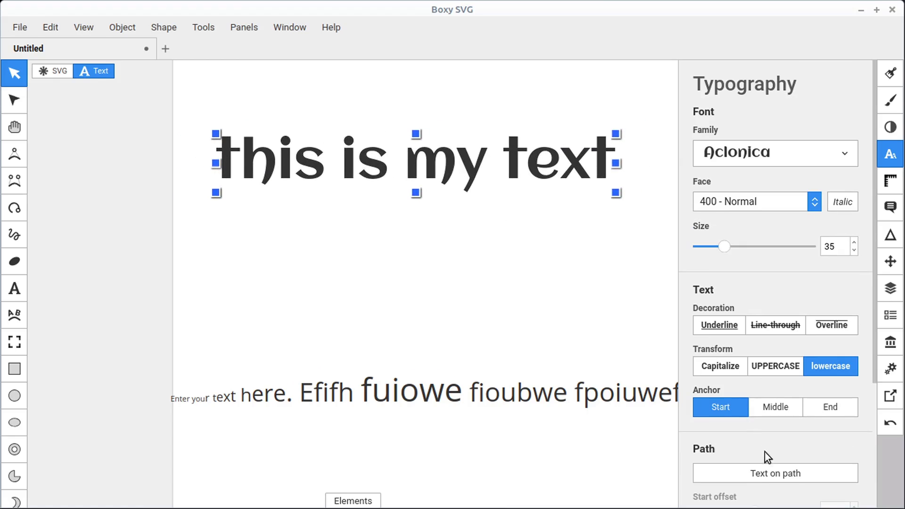
click(768, 475)
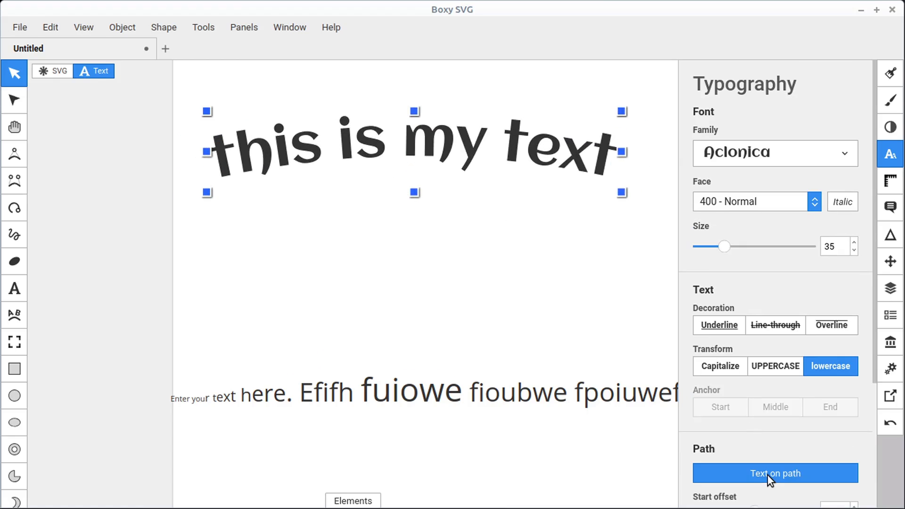
click(15, 101)
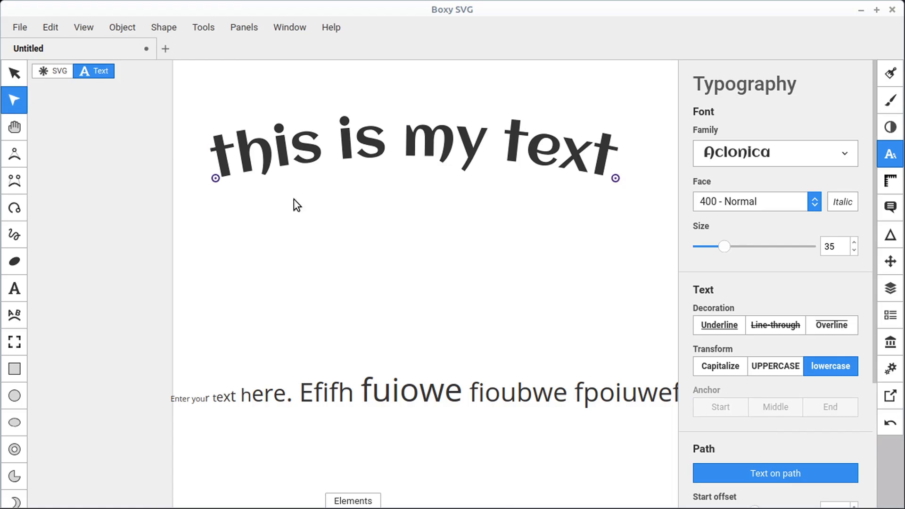
Reshape the path of "this is my text" into a steeper arch by lowering both end nodes and raising their curve handles.
drag(215, 179, 202, 280)
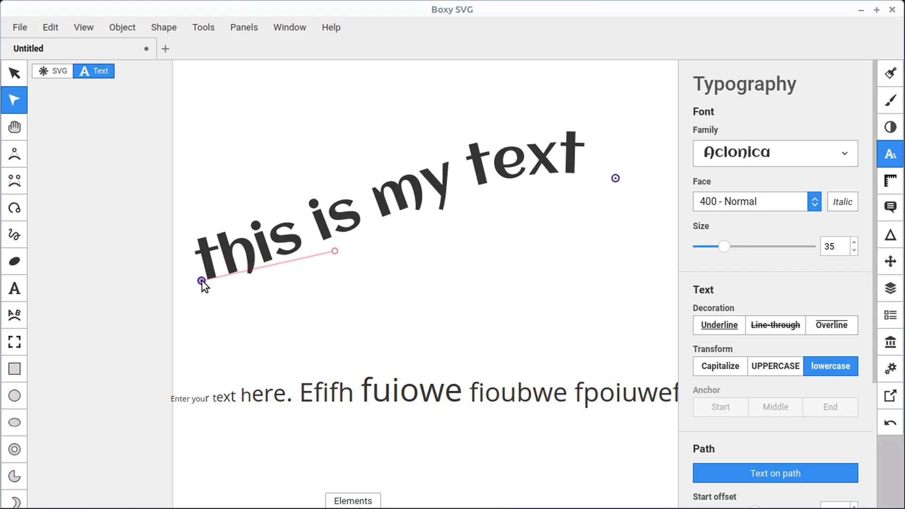
drag(614, 179, 628, 238)
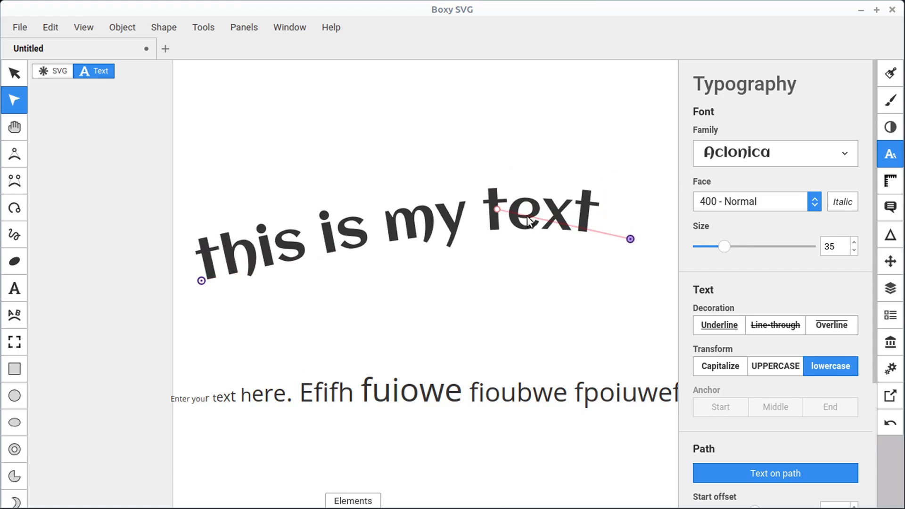
drag(498, 211, 333, 166)
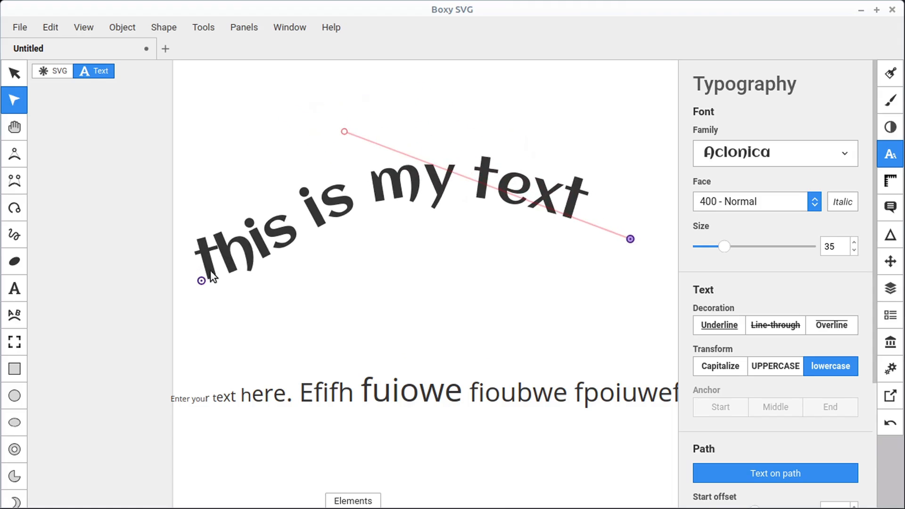
click(202, 280)
drag(334, 250, 316, 189)
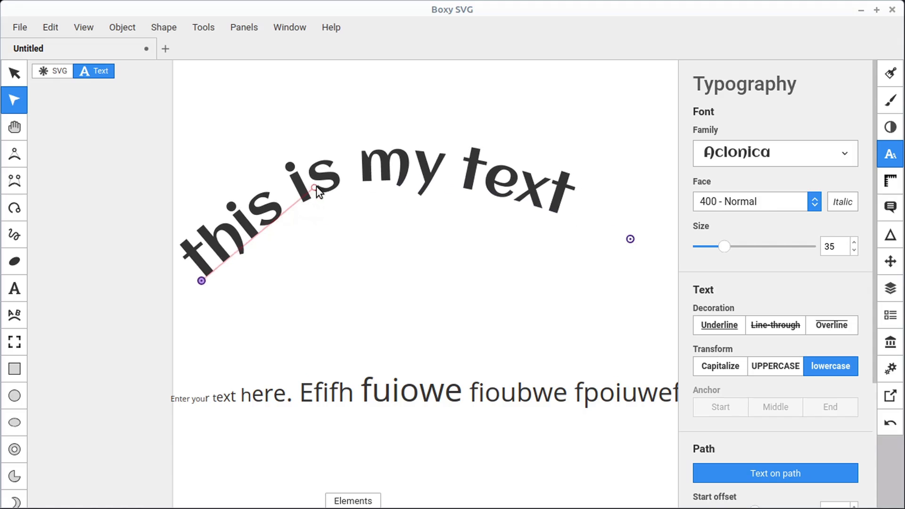
Reselect "this is my text" and take it off its path.
click(421, 242)
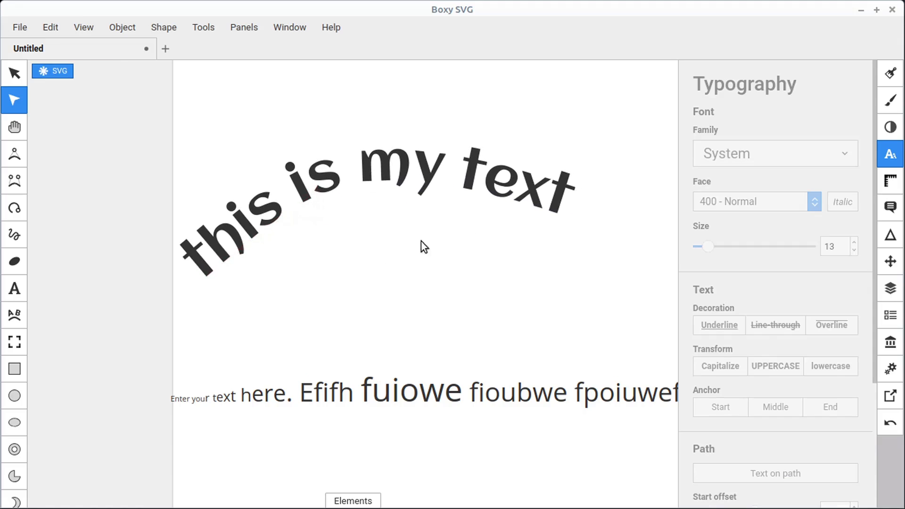
click(431, 174)
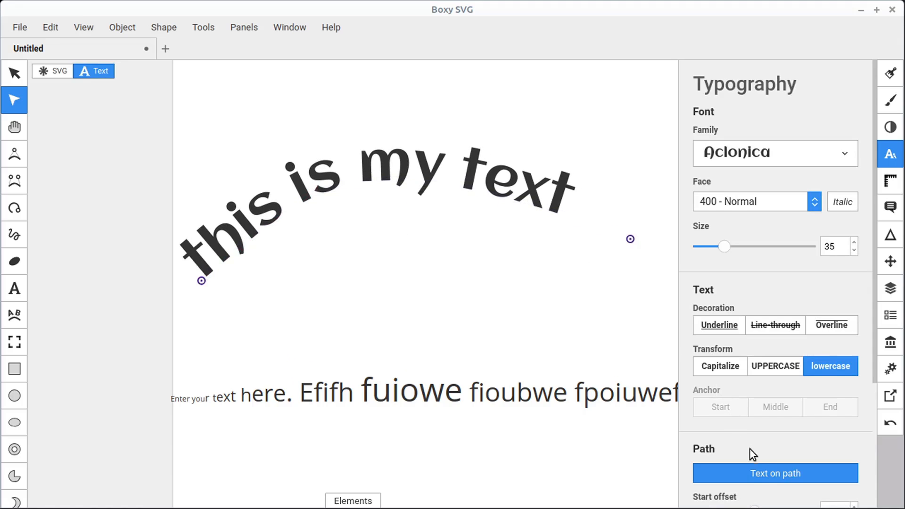
click(766, 473)
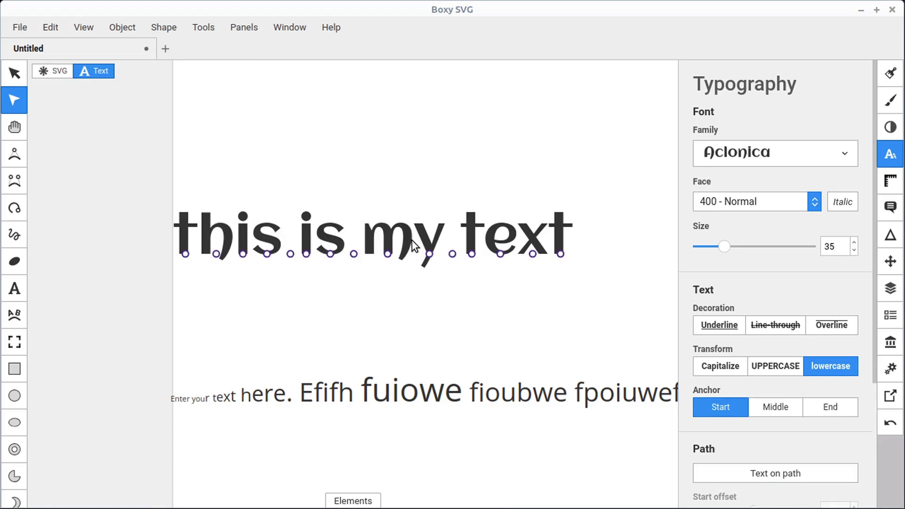
Try shifting the letters of the word "text" individually out of line and undo the moves.
drag(561, 255, 494, 211)
drag(472, 254, 492, 238)
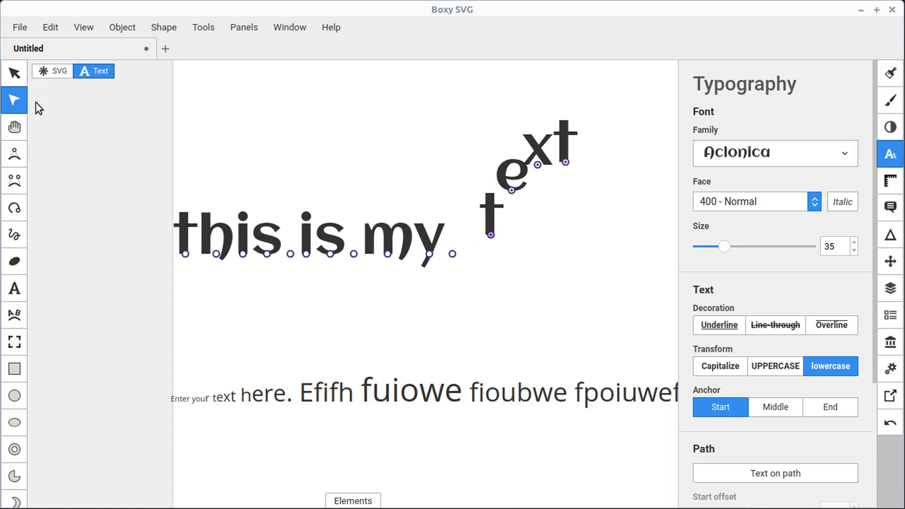
key(ctrl+z)
key(ctrl+z)
key(ctrl+z)
key(ctrl+z)
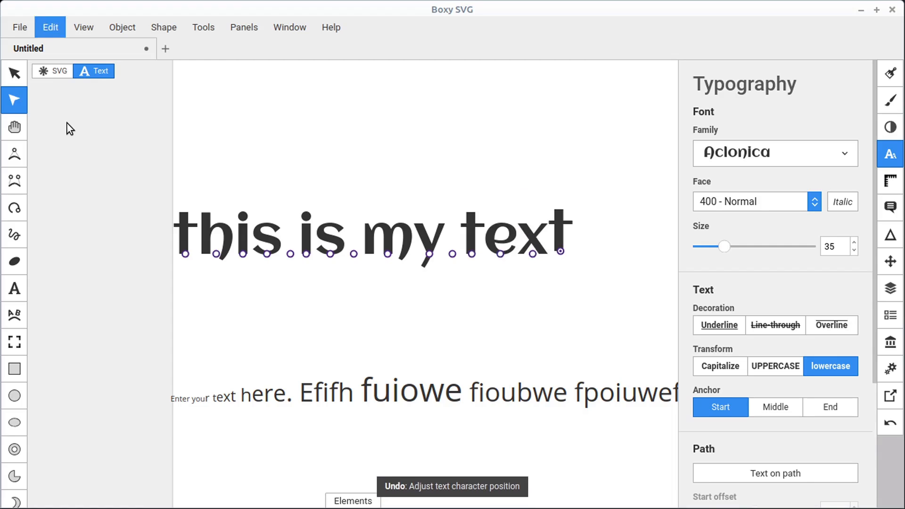
Draw a large grey circle below "this is my text" and move it to the right on the page.
click(14, 74)
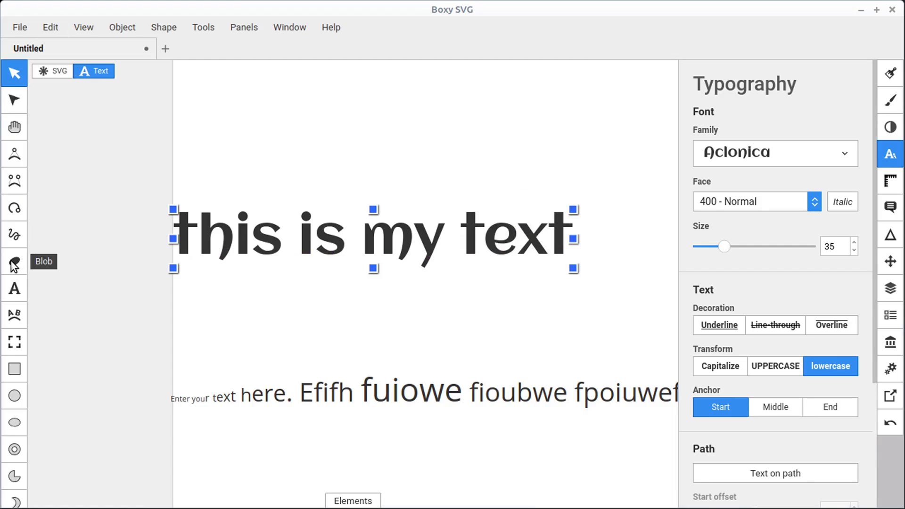
click(14, 396)
drag(313, 321, 420, 361)
click(15, 73)
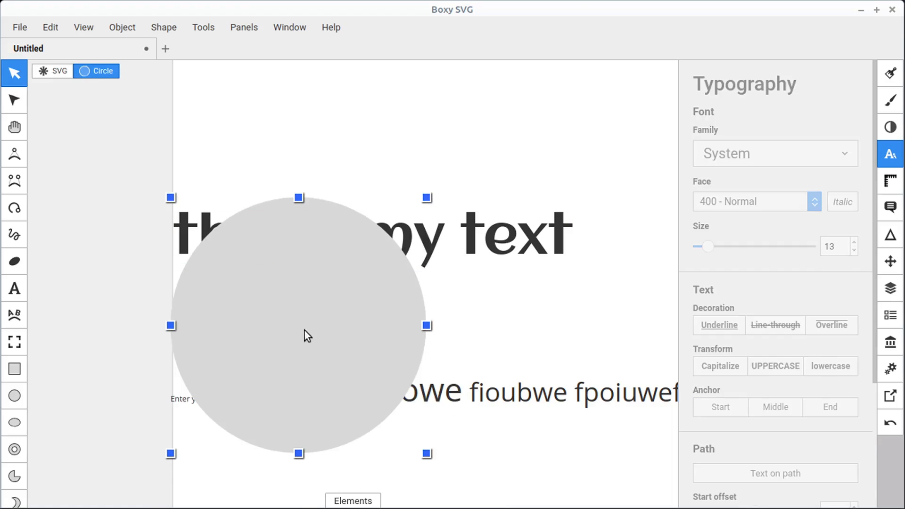
drag(375, 344, 482, 338)
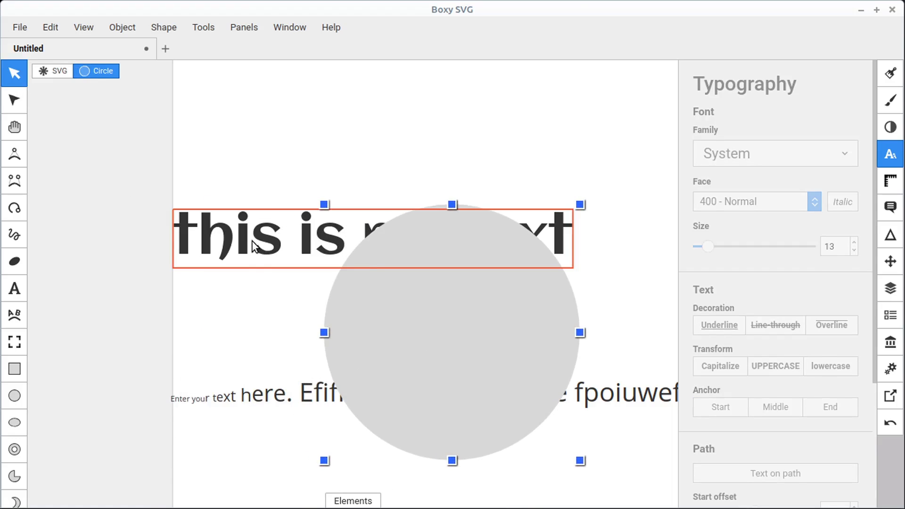
Shrink "this is my text" to a font size of about 21.5 and place it above the circle.
click(561, 238)
drag(573, 211, 511, 227)
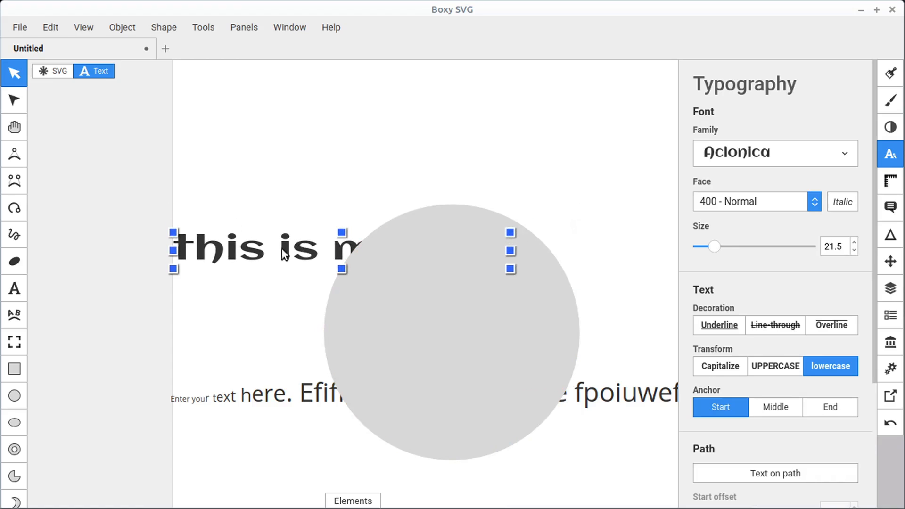
drag(278, 248, 402, 151)
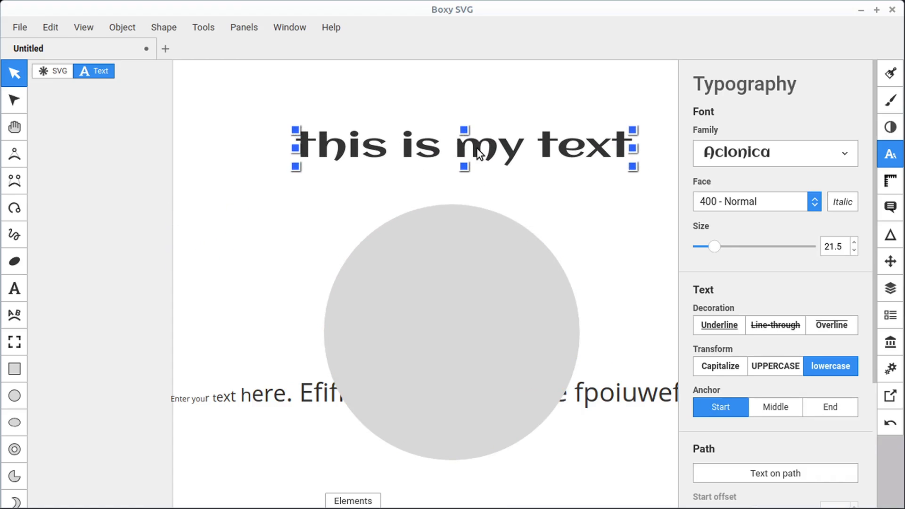
Put "this is my text" on the circle's outline, converting the circle to a path.
shift+click(468, 284)
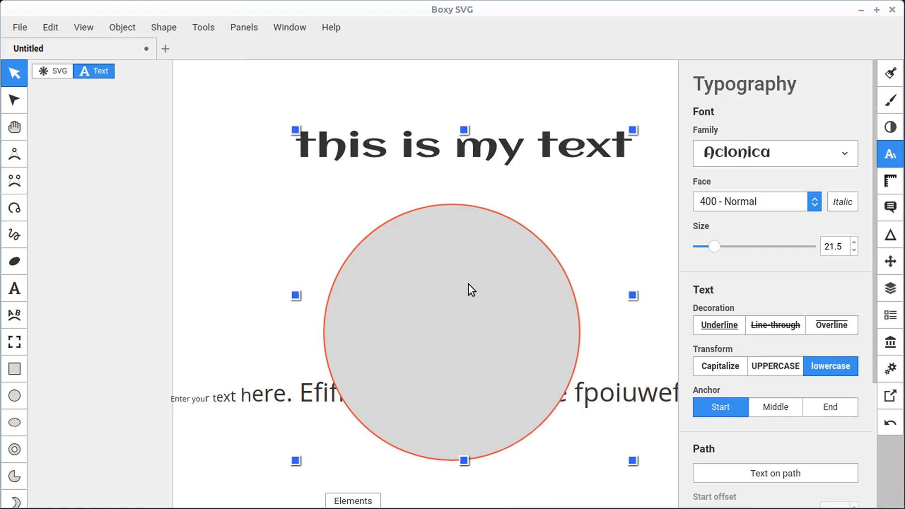
click(764, 475)
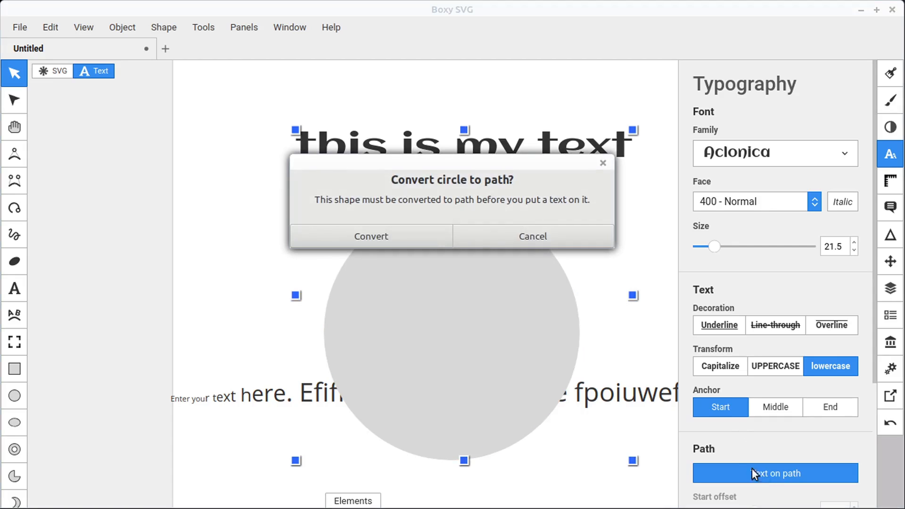
click(376, 239)
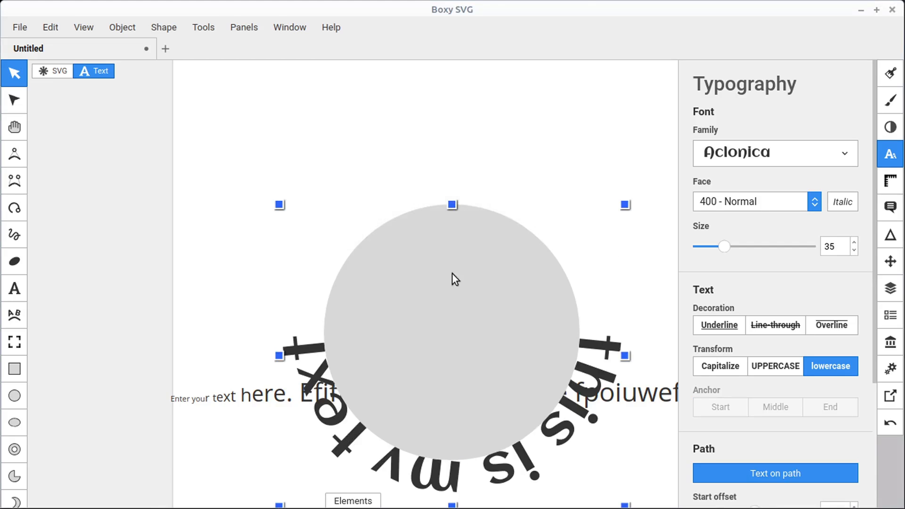
Move the circle with its text up and to the left, and rotate the text about half a turn to run over the circle's top.
click(463, 205)
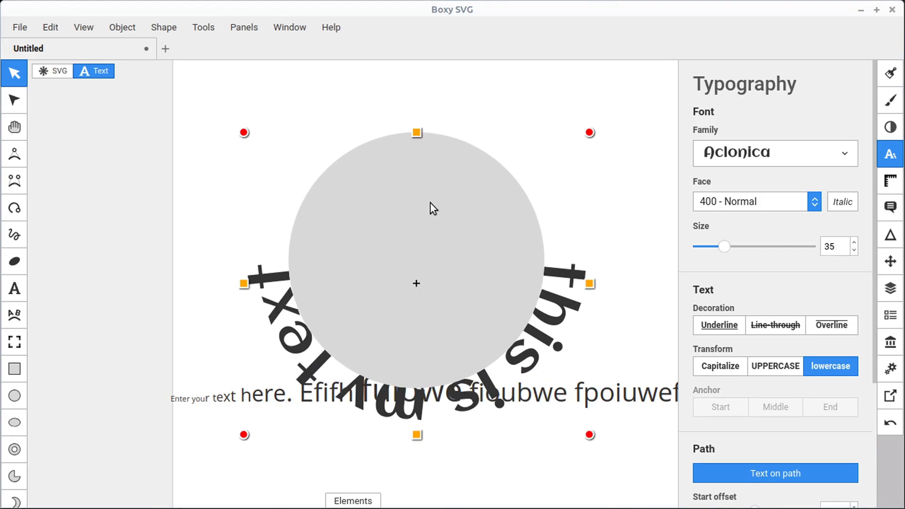
drag(589, 134, 358, 309)
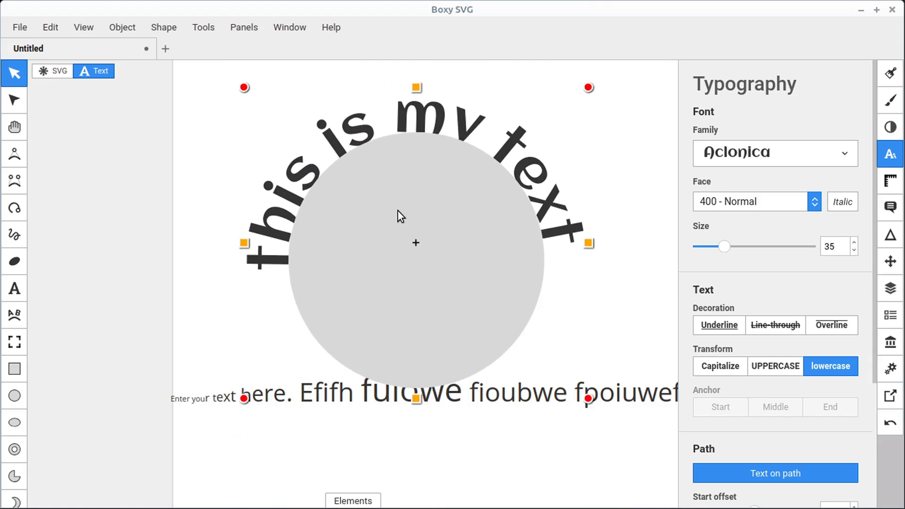
Browse the font families and set the text around the circle to Acme.
click(752, 158)
scroll(764, 327, down, 10)
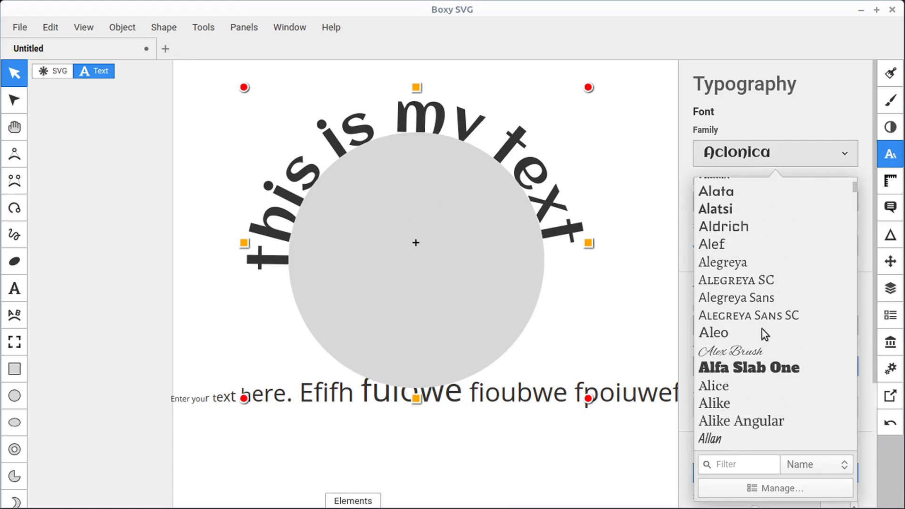
scroll(761, 330, down, 4)
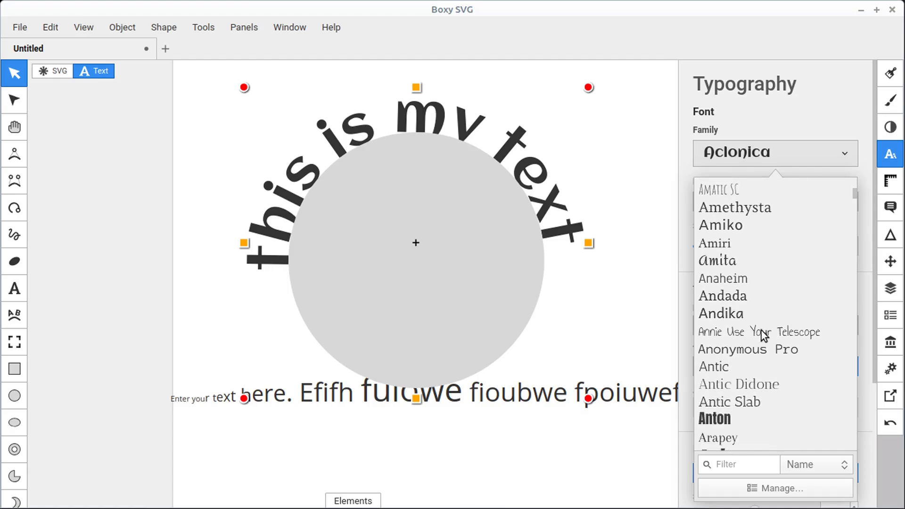
scroll(761, 329, up, 12)
scroll(786, 250, up, 5)
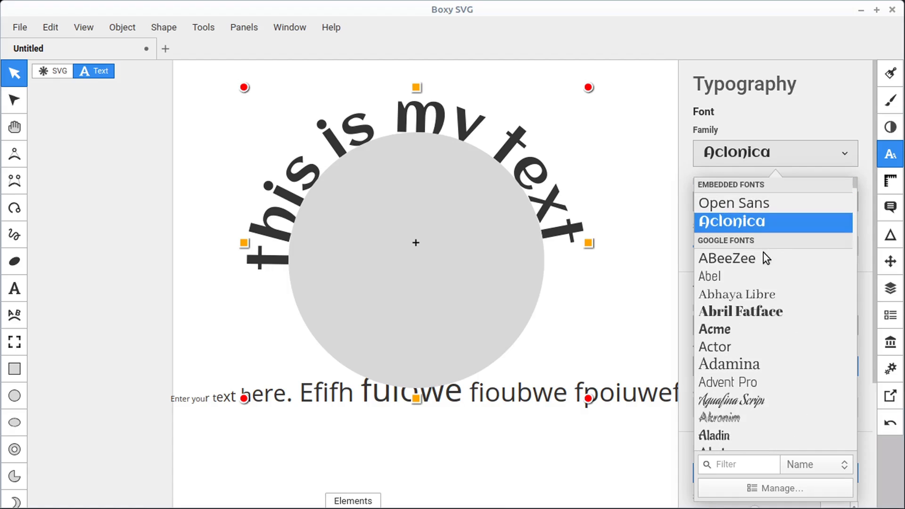
click(720, 329)
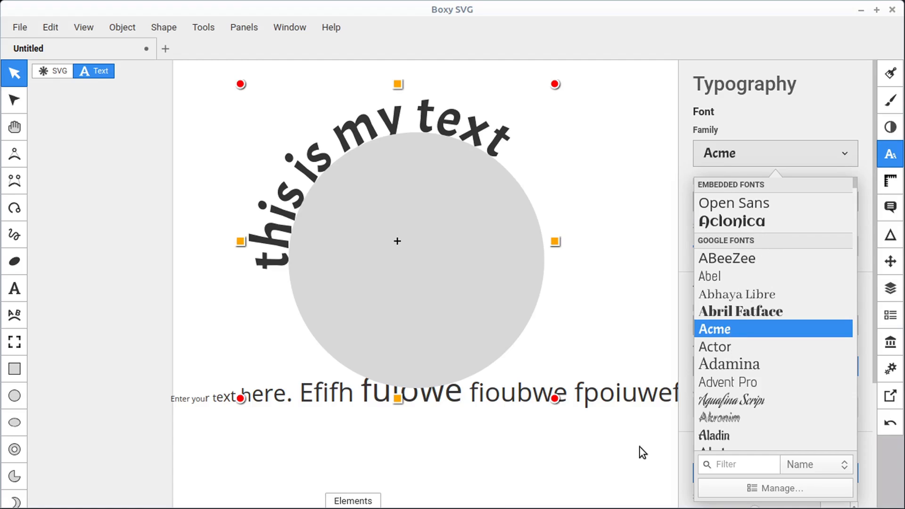
Look through the library's fonts, photos and other collections.
click(370, 503)
click(369, 503)
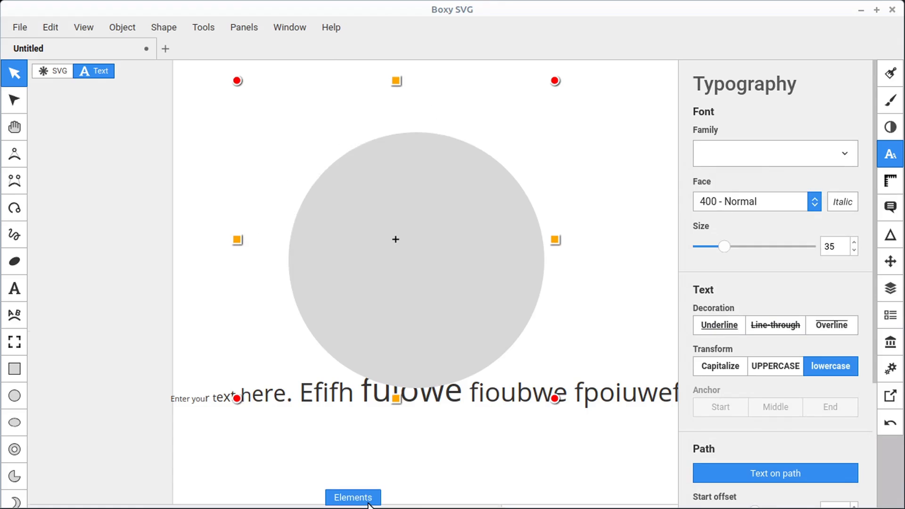
click(358, 326)
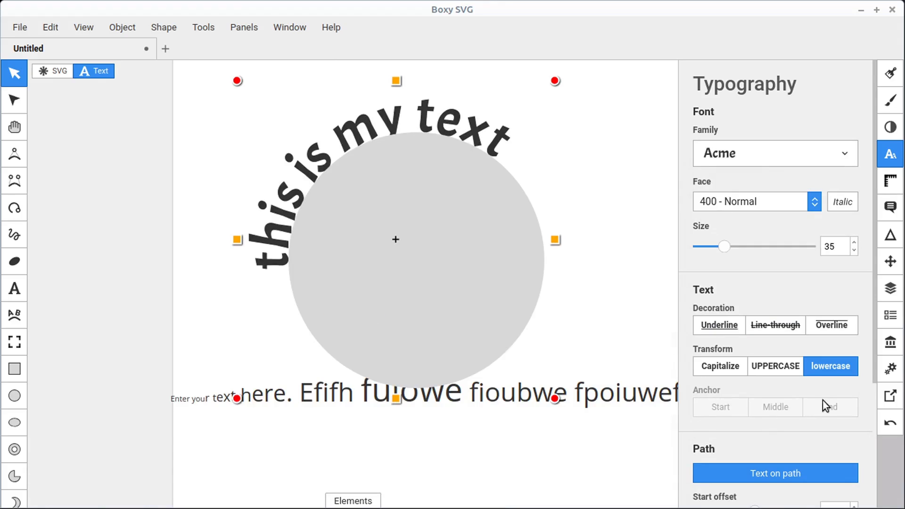
click(891, 347)
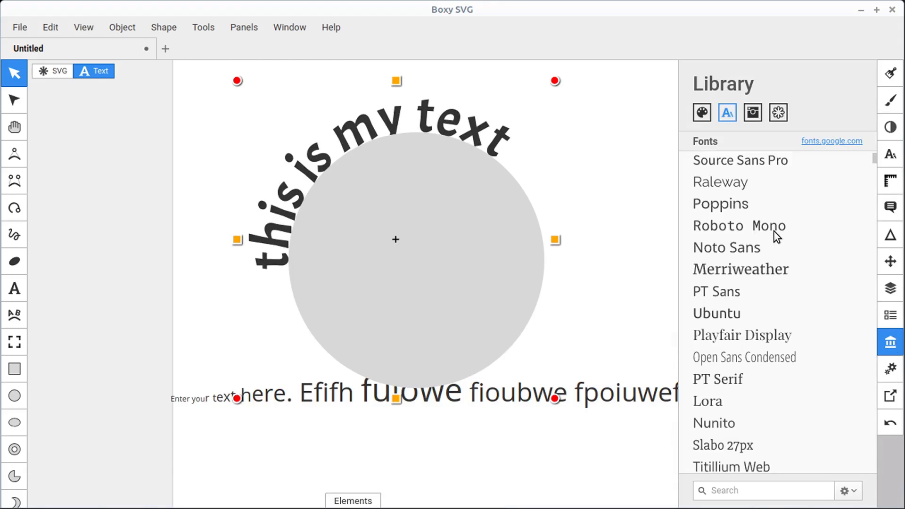
click(753, 113)
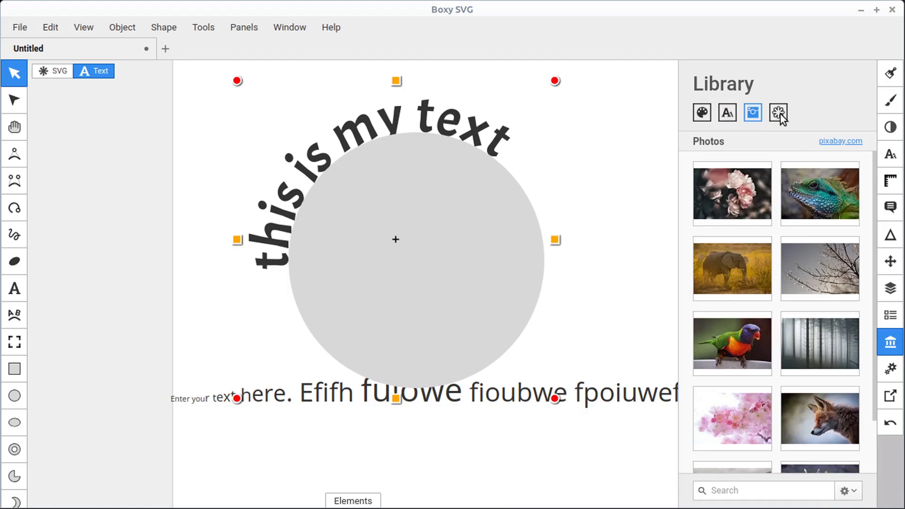
click(779, 113)
click(754, 114)
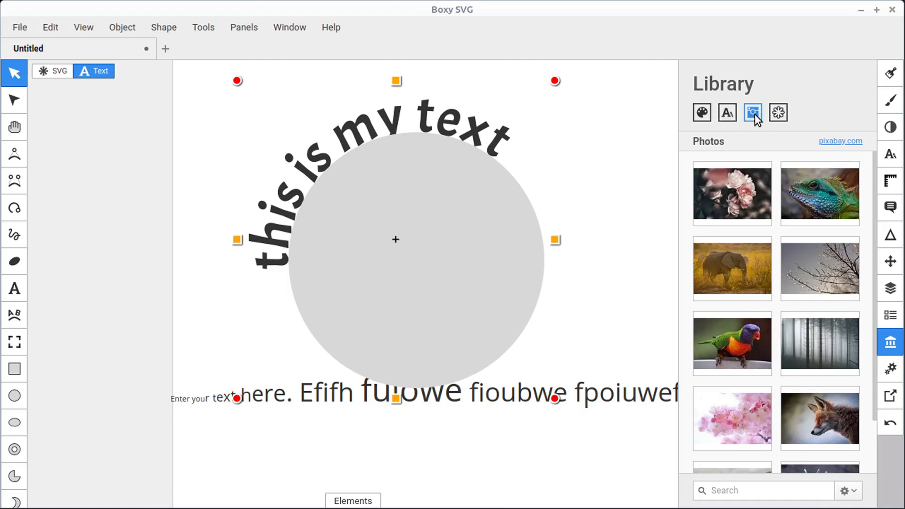
click(703, 115)
click(730, 114)
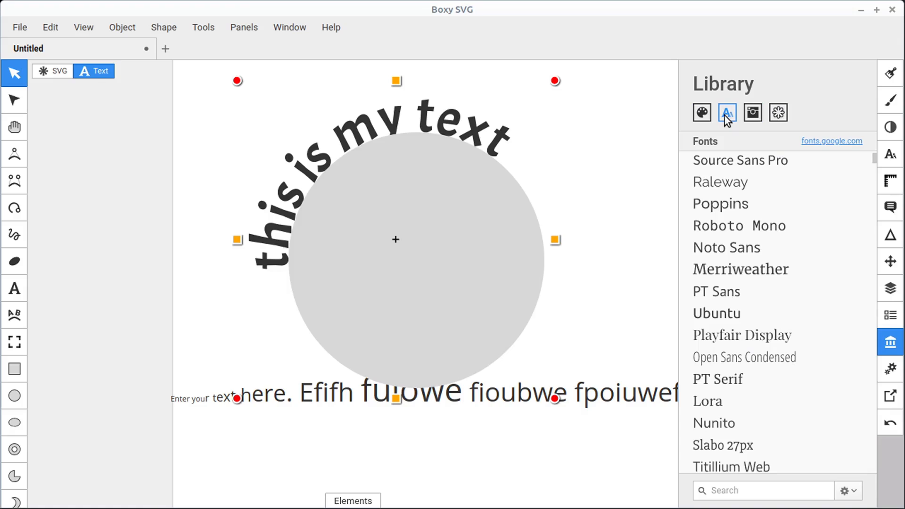
Browse the library fonts and add a Lobster sample text below the line starting "Enter your text here".
scroll(729, 338, down, 15)
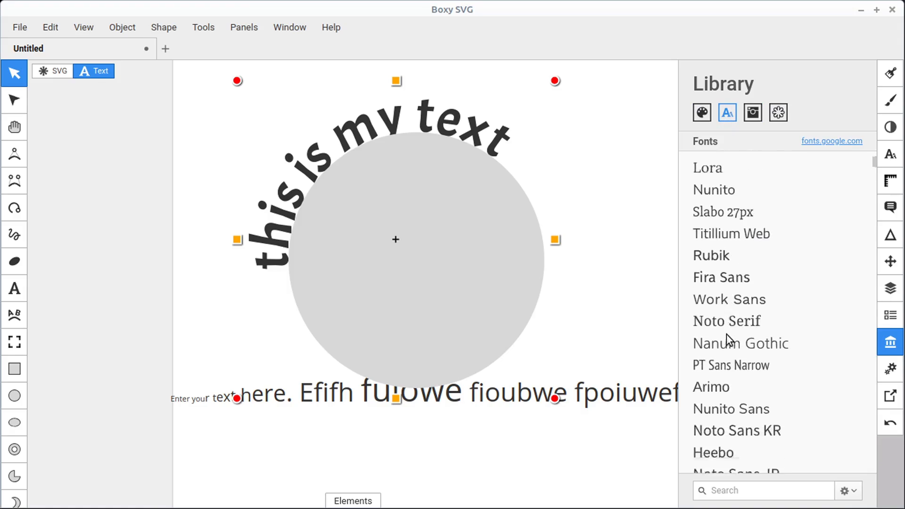
scroll(734, 300, down, 5)
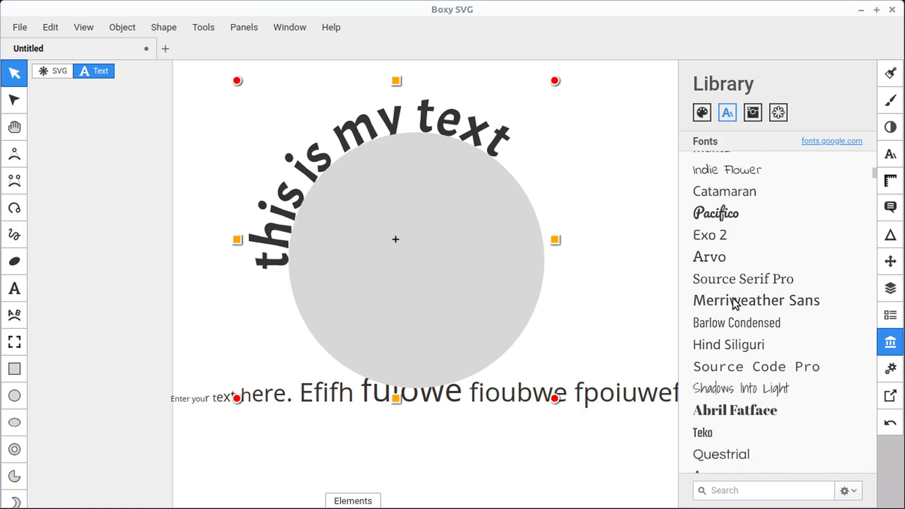
scroll(734, 303, up, 3)
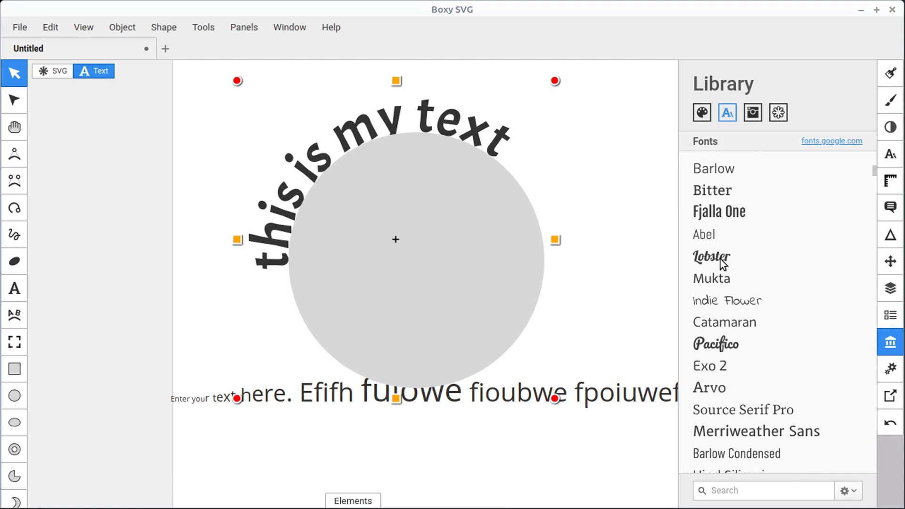
drag(718, 262, 393, 461)
Set the line starting "Enter your text here" to the Bangers font and place it just below the circle.
click(531, 395)
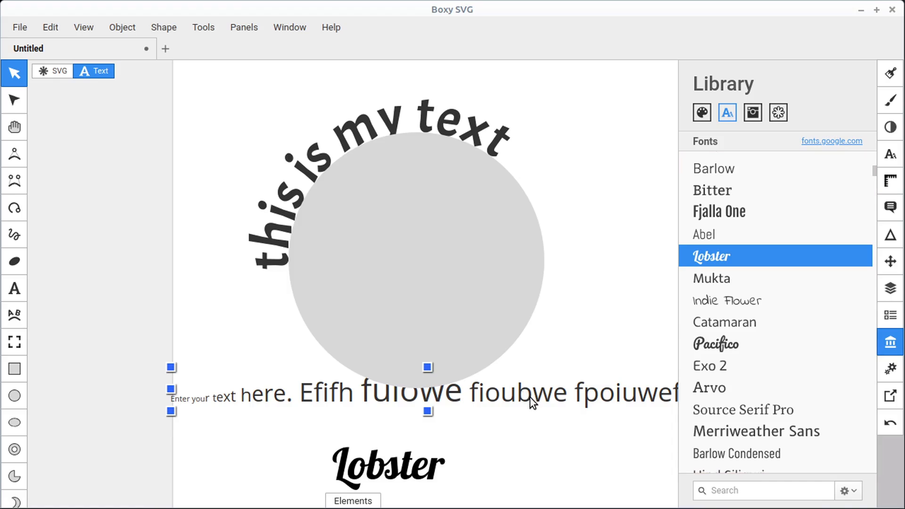
click(891, 154)
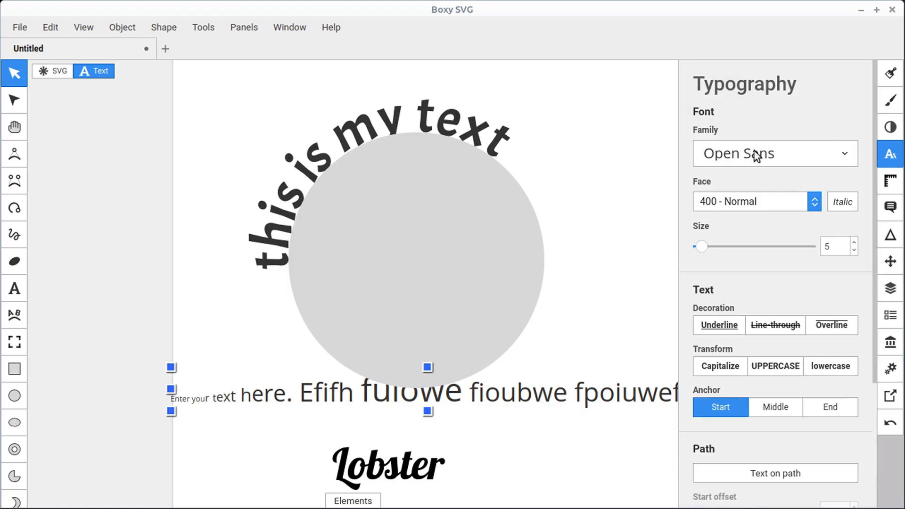
click(807, 153)
scroll(777, 264, down, 10)
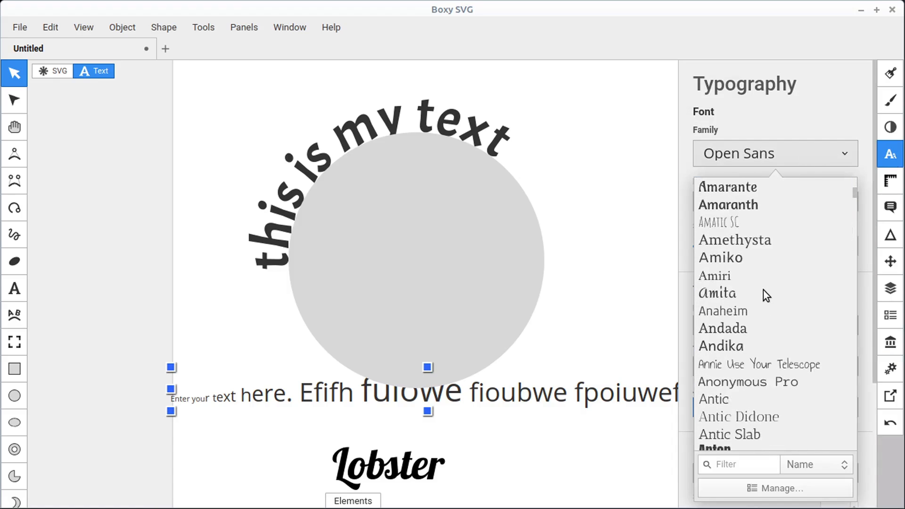
scroll(763, 290, down, 15)
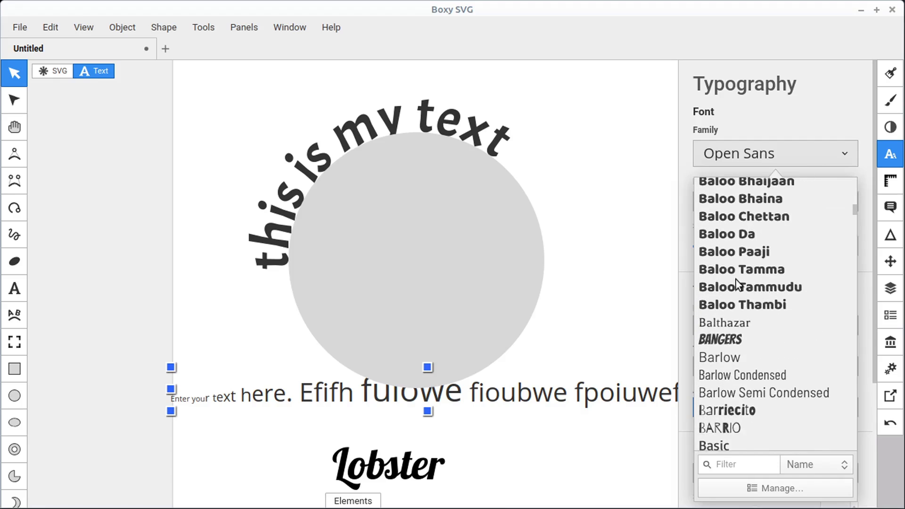
click(717, 340)
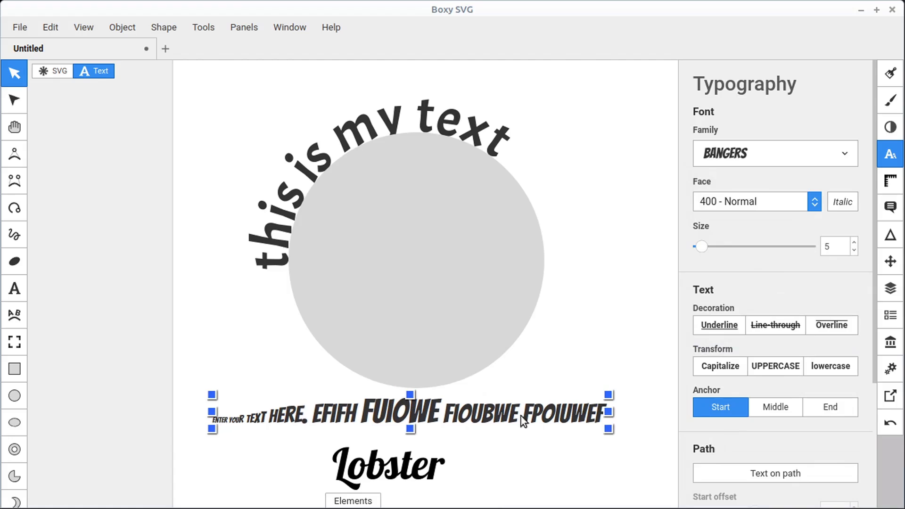
Add three Bangers sample texts beside the circle from the document's font definitions.
click(444, 457)
scroll(502, 443, down, 1)
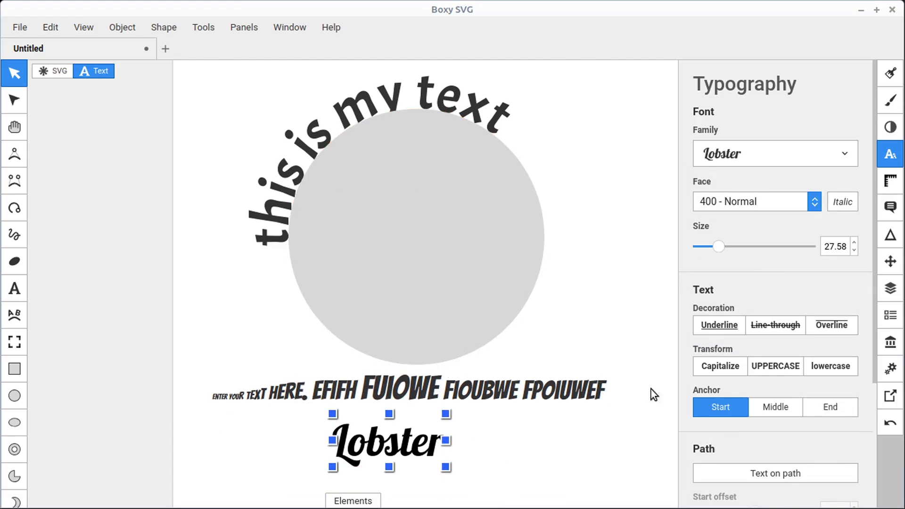
click(893, 322)
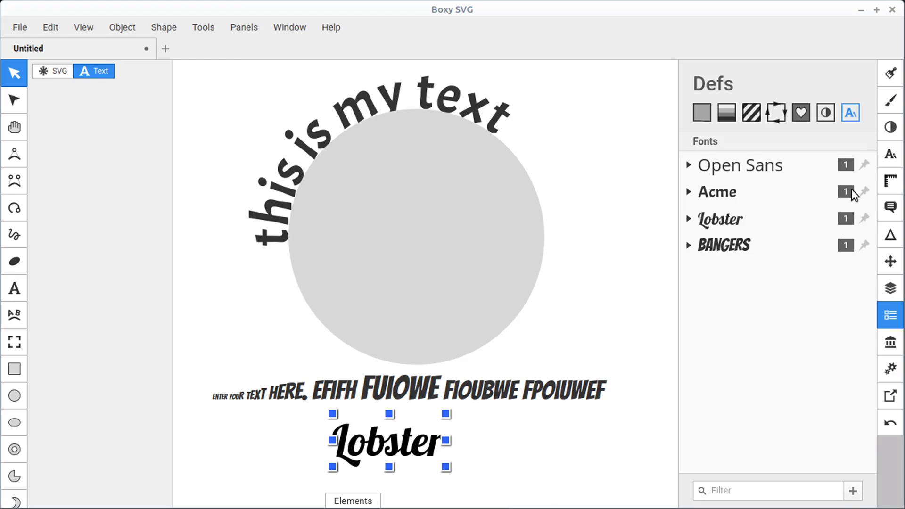
drag(738, 250, 597, 201)
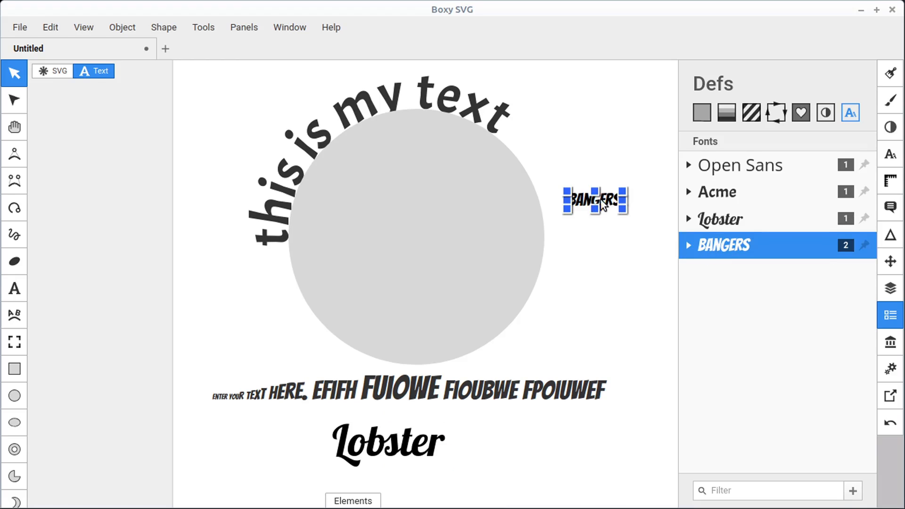
drag(680, 262, 564, 308)
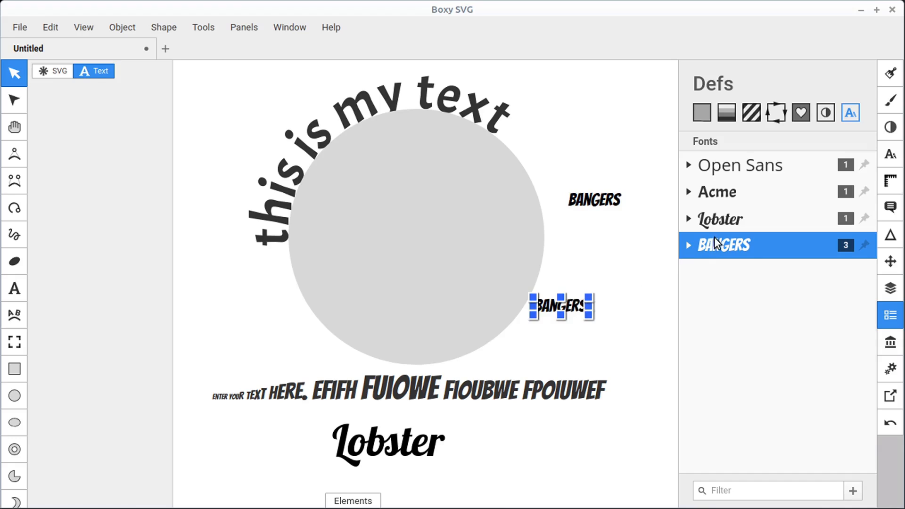
drag(730, 250, 597, 130)
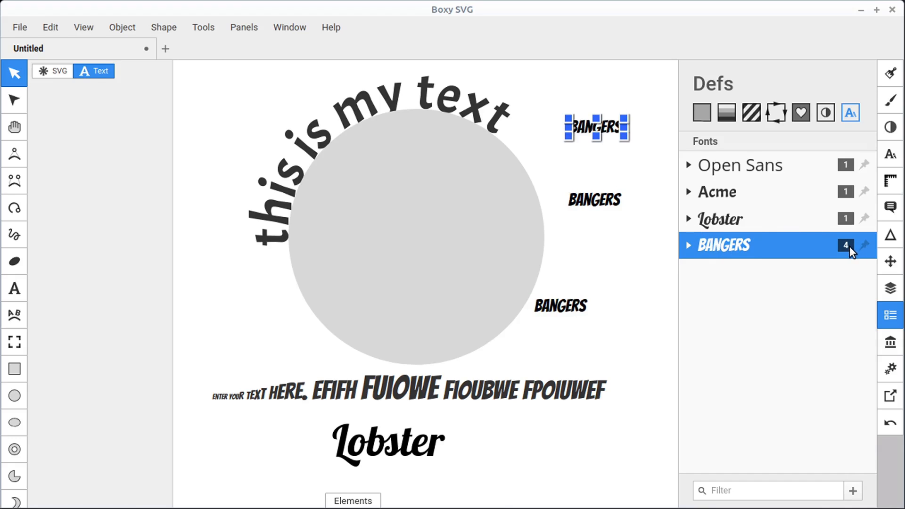
Select all objects that use the Bangers font through its usage count and move them together slightly down and to the right.
click(593, 207)
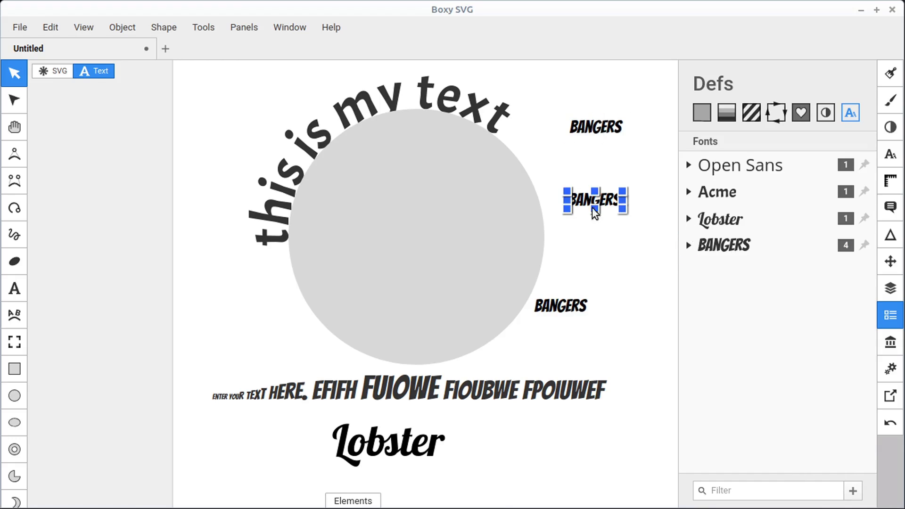
click(560, 310)
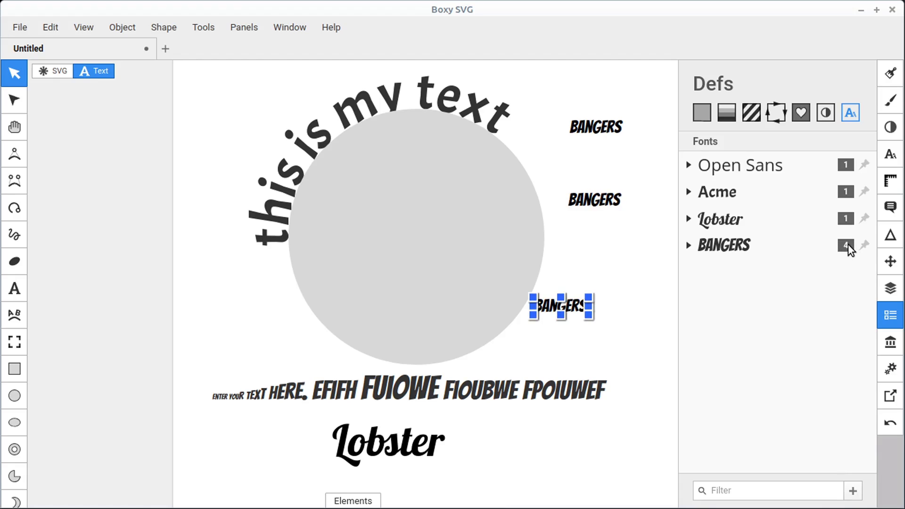
click(849, 249)
drag(584, 206, 609, 210)
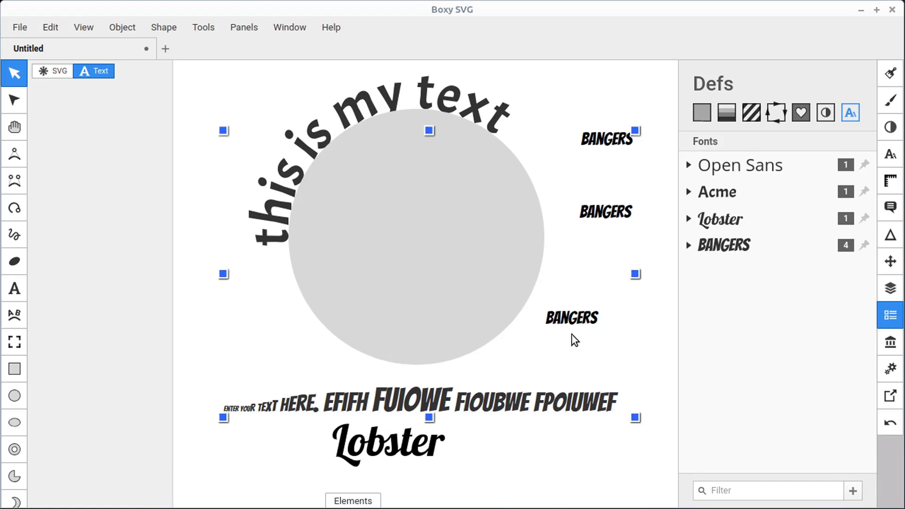
Change the font family of all selected Bangers texts to Black And White Picture.
click(891, 156)
click(824, 153)
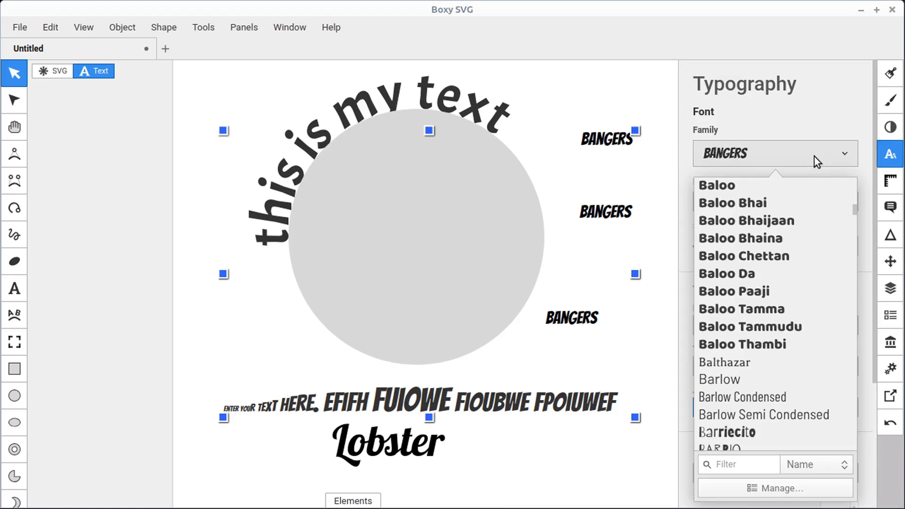
scroll(765, 279, down, 6)
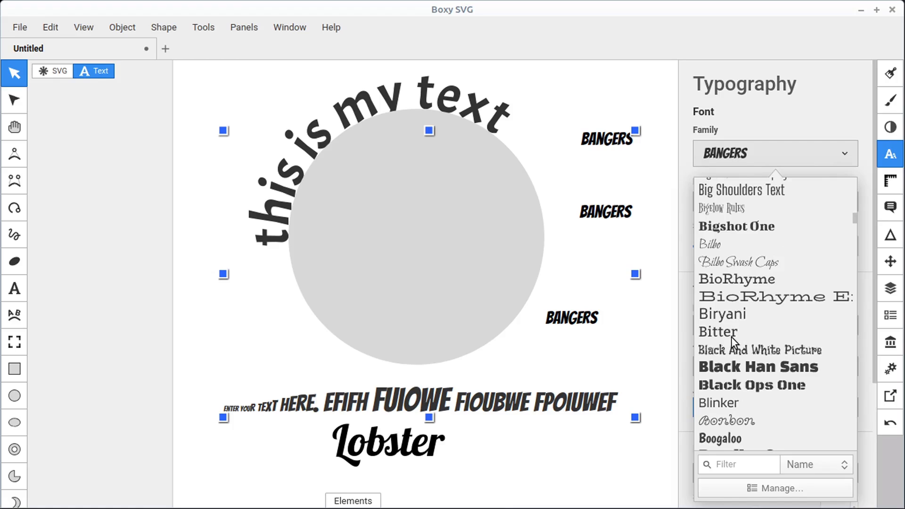
click(718, 349)
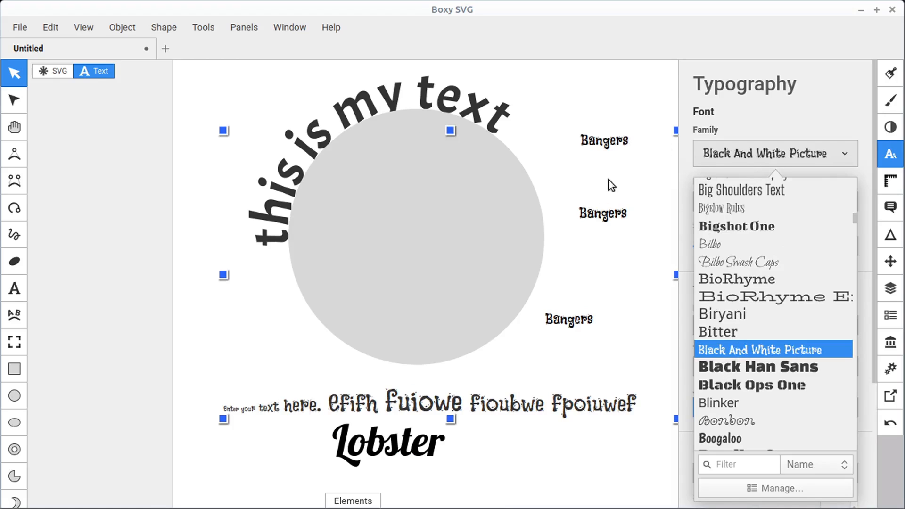
click(851, 150)
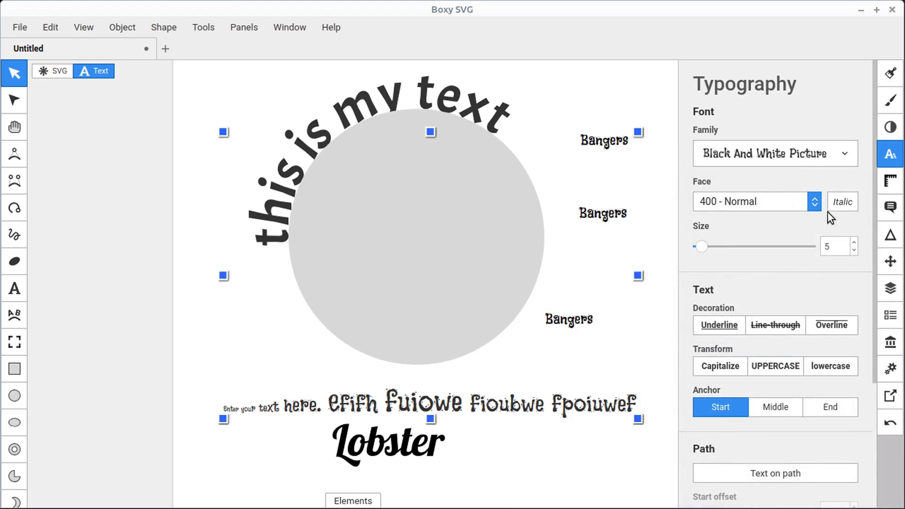
click(882, 336)
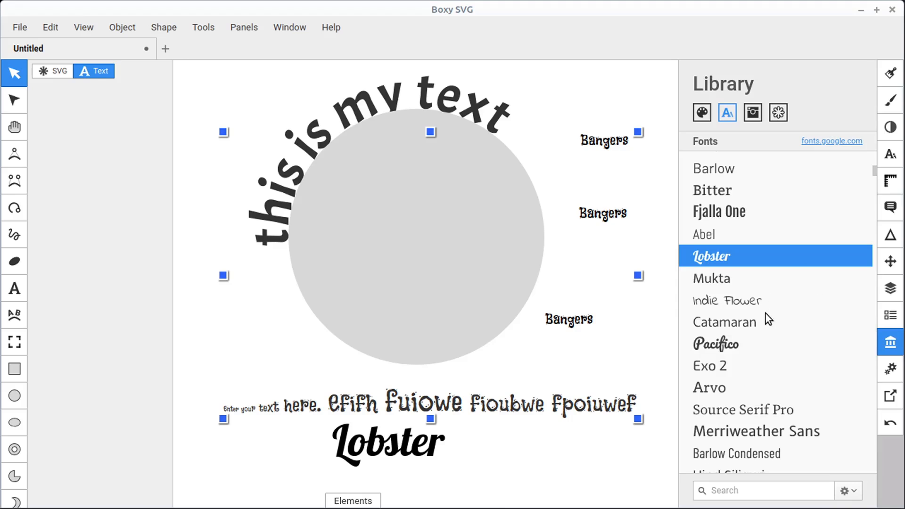
scroll(765, 313, down, 10)
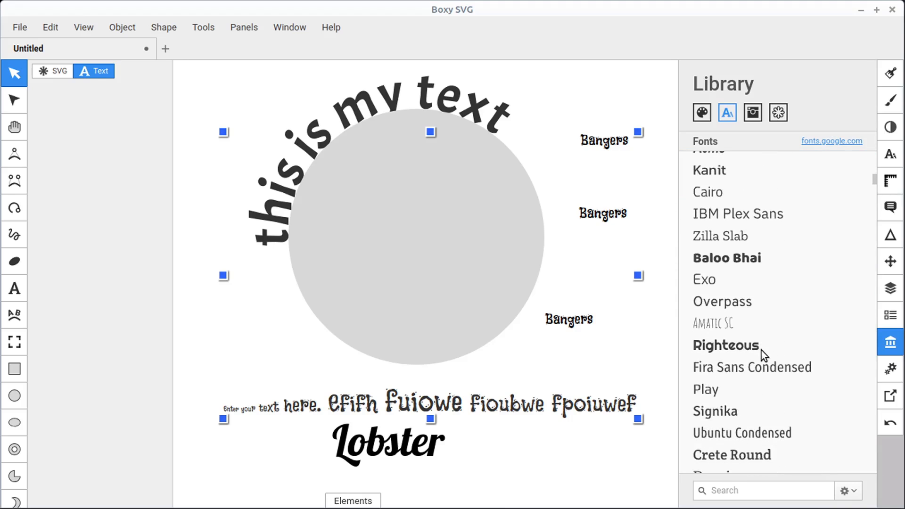
scroll(762, 350, down, 3)
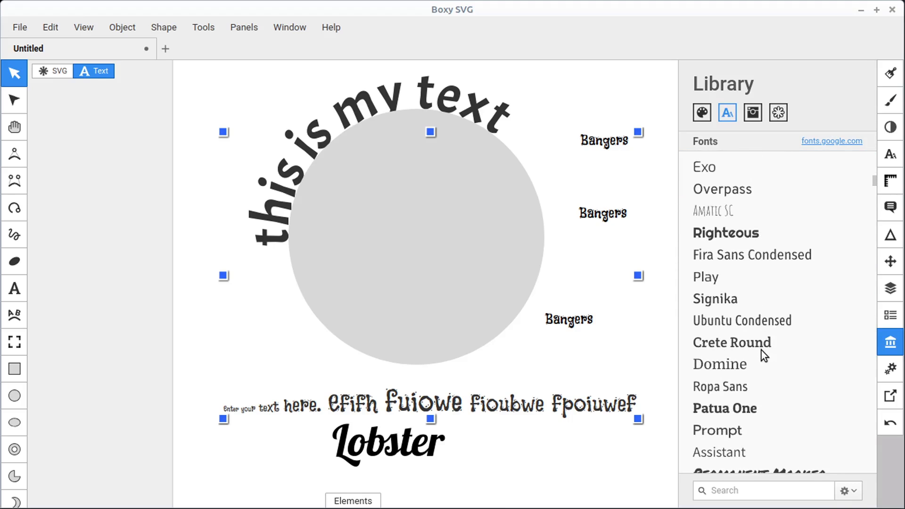
Import Nexa Bold.otf from the nexa folder on the Desktop into the document's font definitions.
click(895, 318)
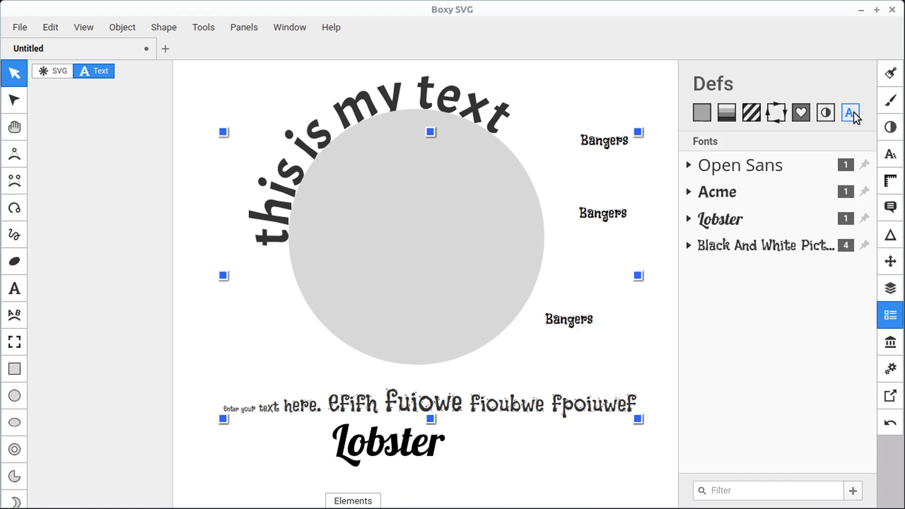
click(855, 491)
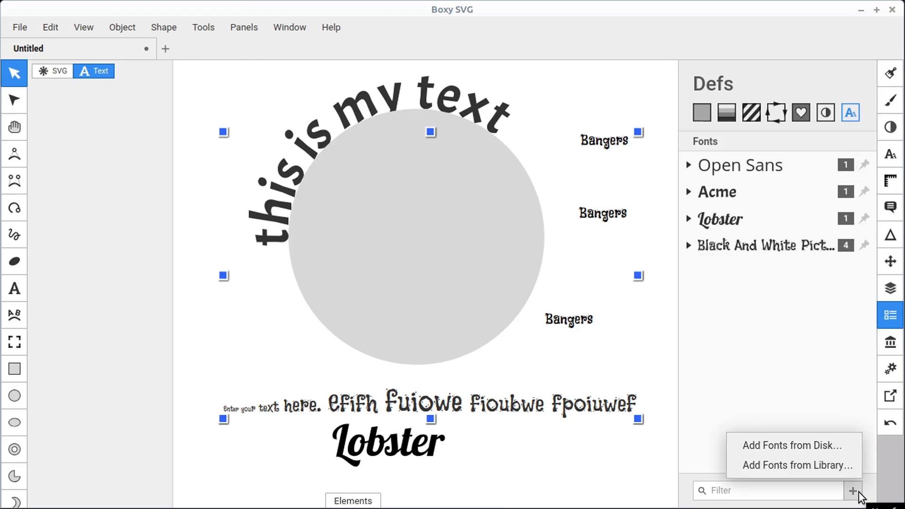
click(776, 445)
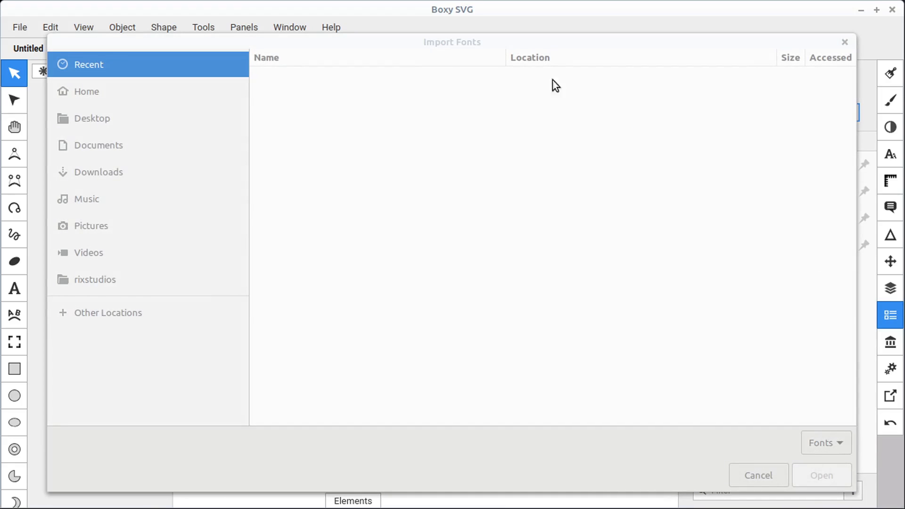
click(98, 117)
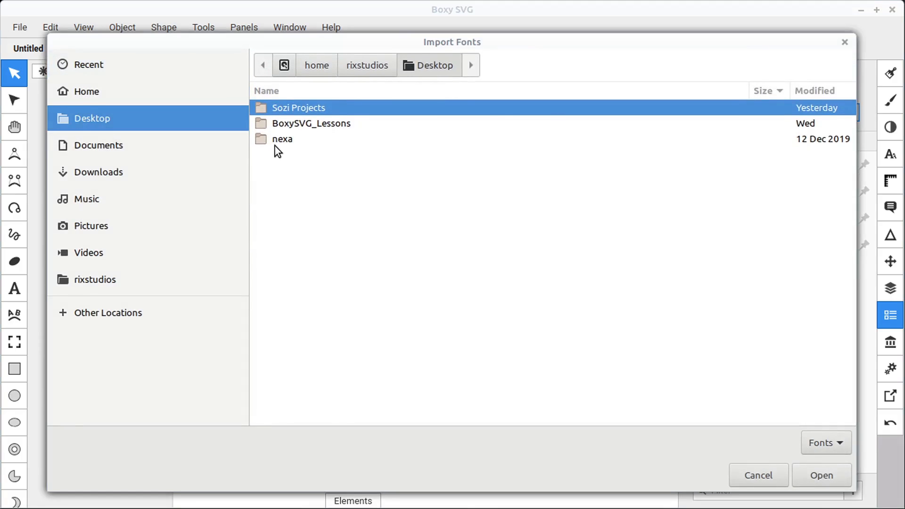
double_click(275, 145)
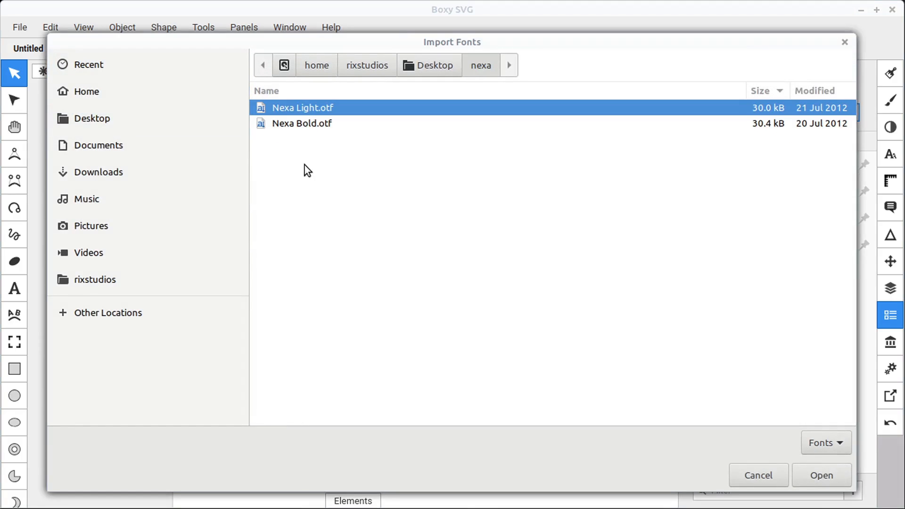
click(298, 123)
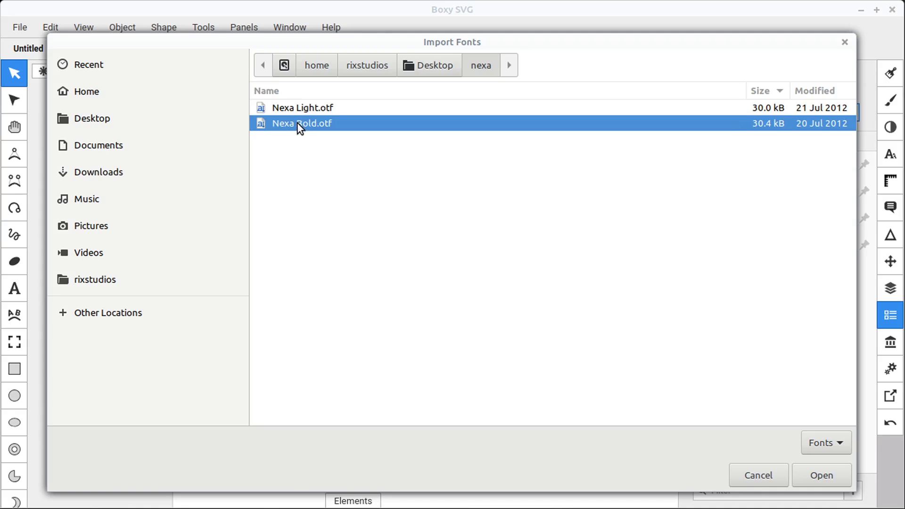
click(817, 476)
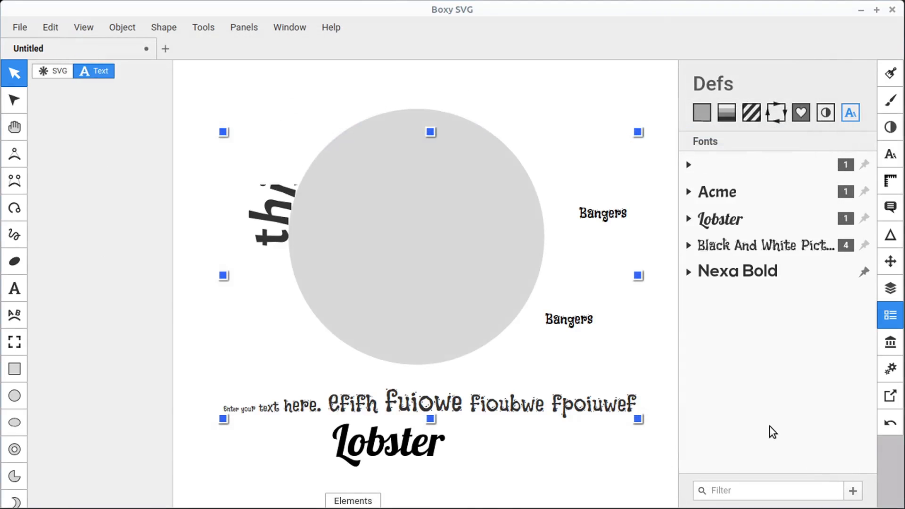
Place a Nexa Bold sample text over the lower part of the circle and resize it into tall, narrow lettering.
drag(740, 282, 424, 228)
drag(328, 299, 381, 311)
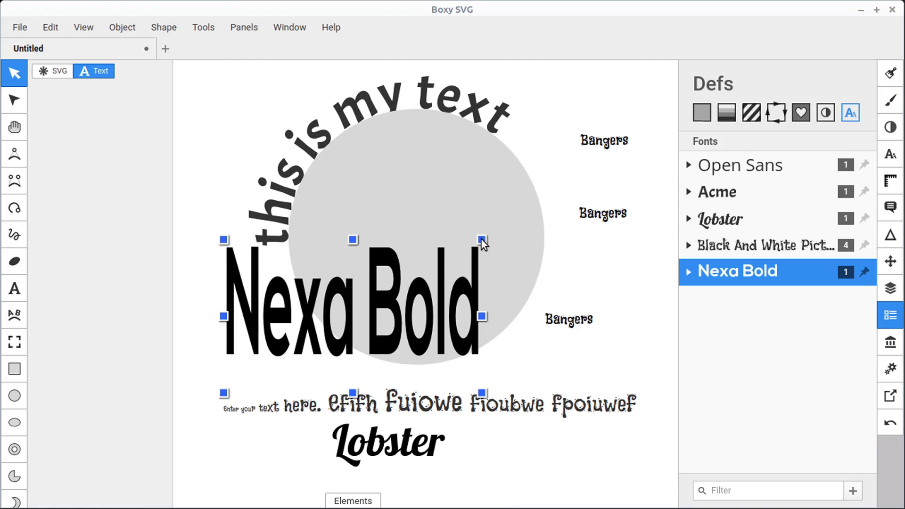
drag(482, 240, 463, 264)
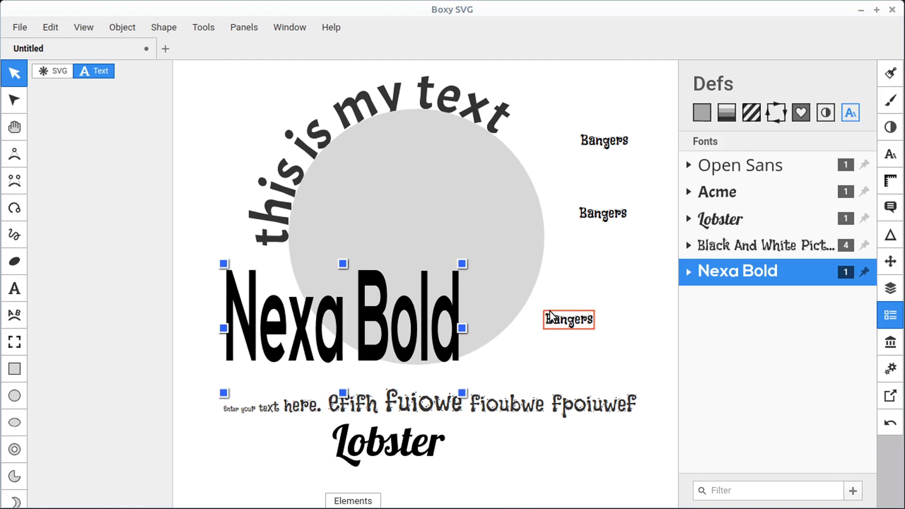
Switch to the file manager and open EULA Free Font License Ver. 2.0.pdf from the Desktop's nexa folder.
click(654, 231)
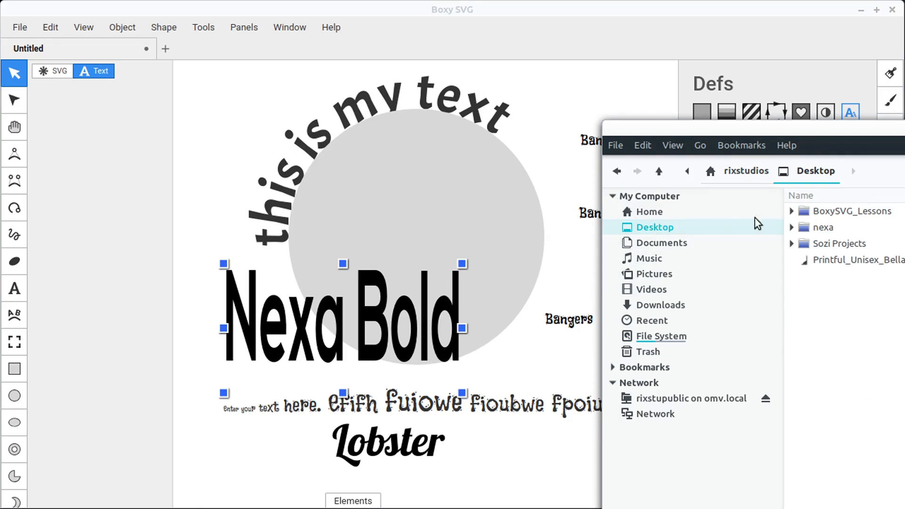
double_click(827, 227)
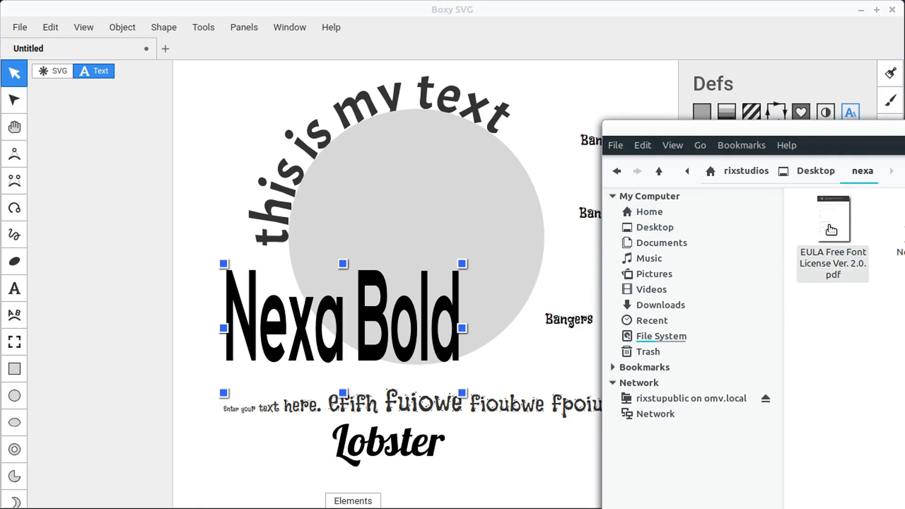
double_click(821, 235)
drag(801, 45, 187, 46)
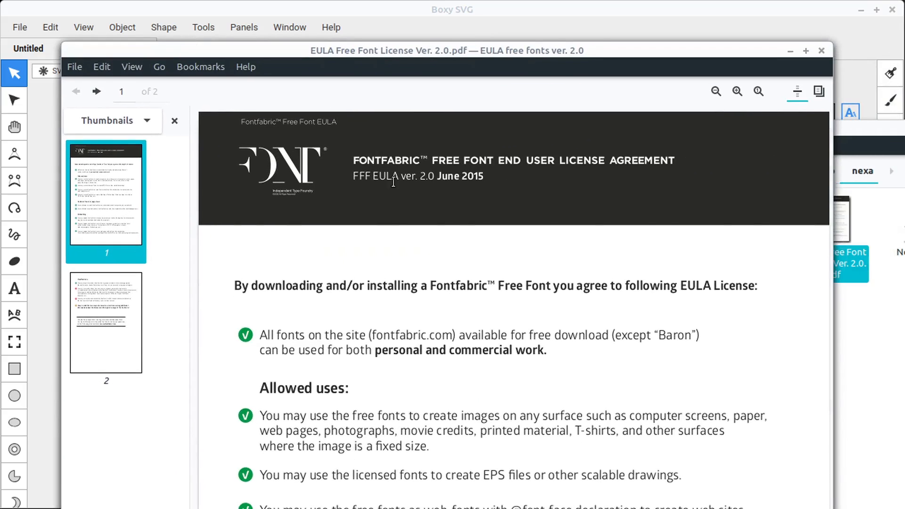
Examine the Embedding terms of the Fontfabric licence, close the PDF and return to the Boxy SVG drawing.
scroll(394, 182, down, 10)
scroll(336, 335, up, 3)
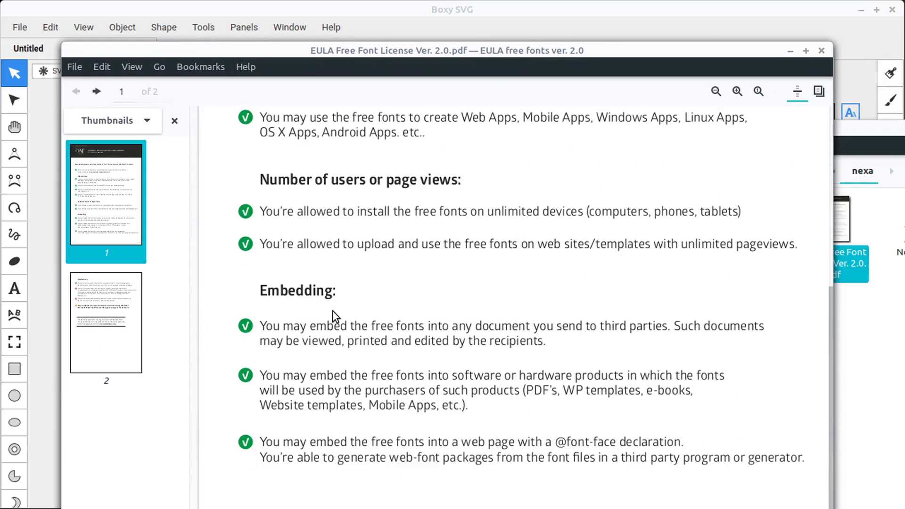
drag(265, 326, 443, 337)
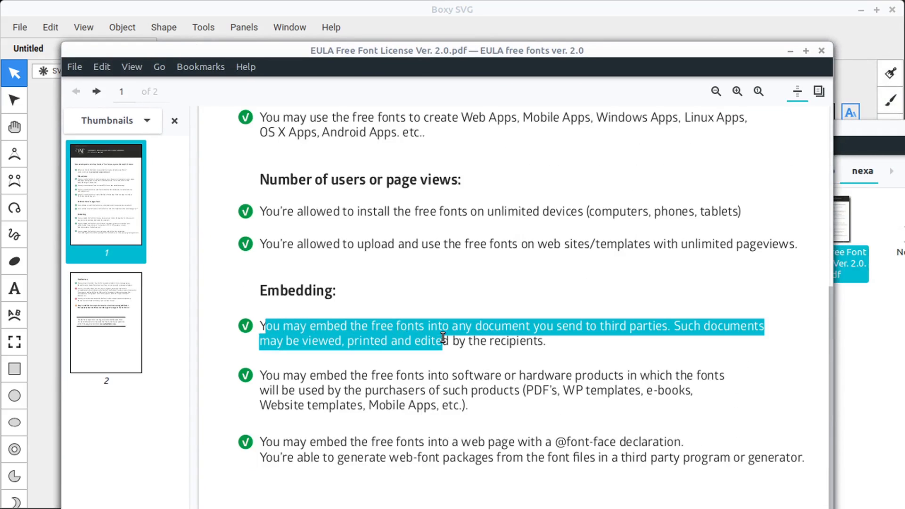
click(470, 344)
drag(478, 50, 488, 49)
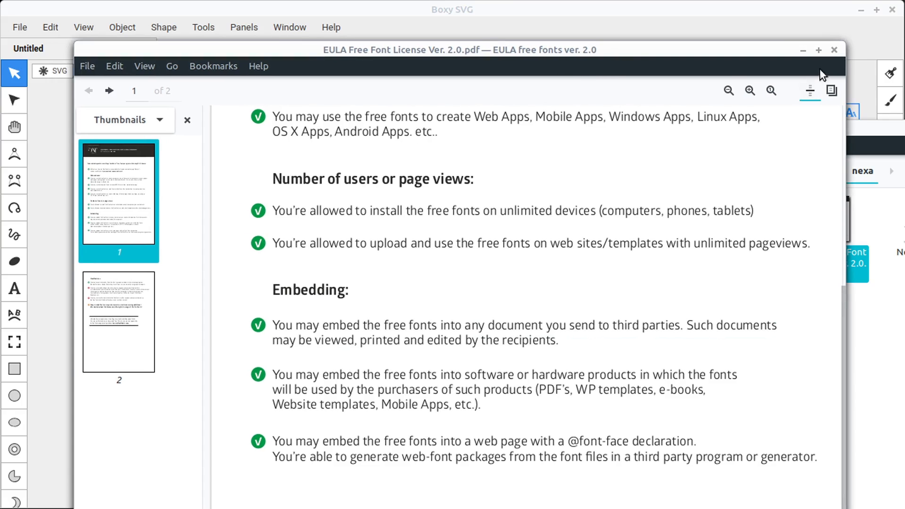
click(832, 50)
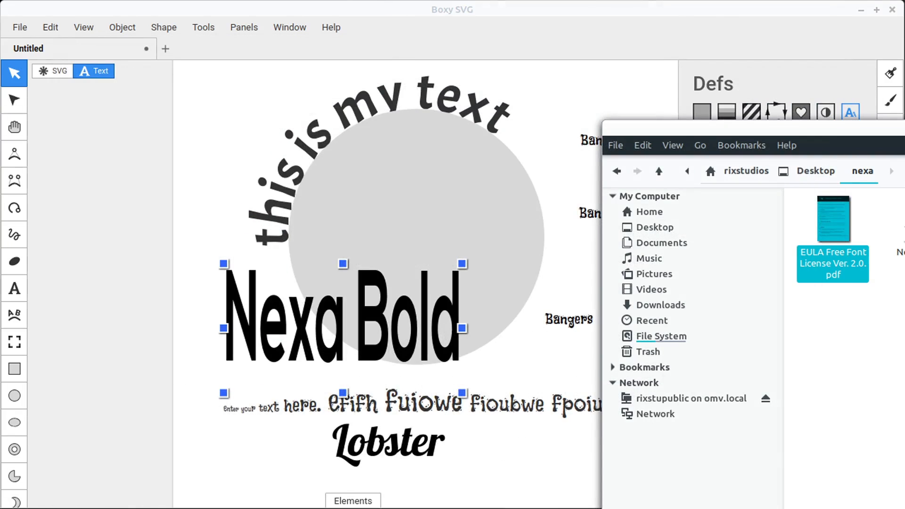
click(904, 128)
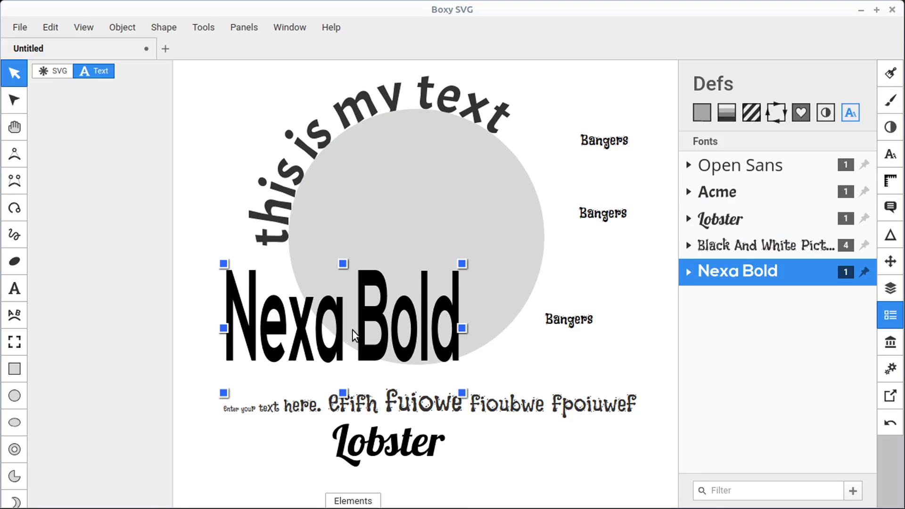
Fill the Nexa Bold text with red #ff0000 and give it a solid black #000000 stroke.
click(893, 75)
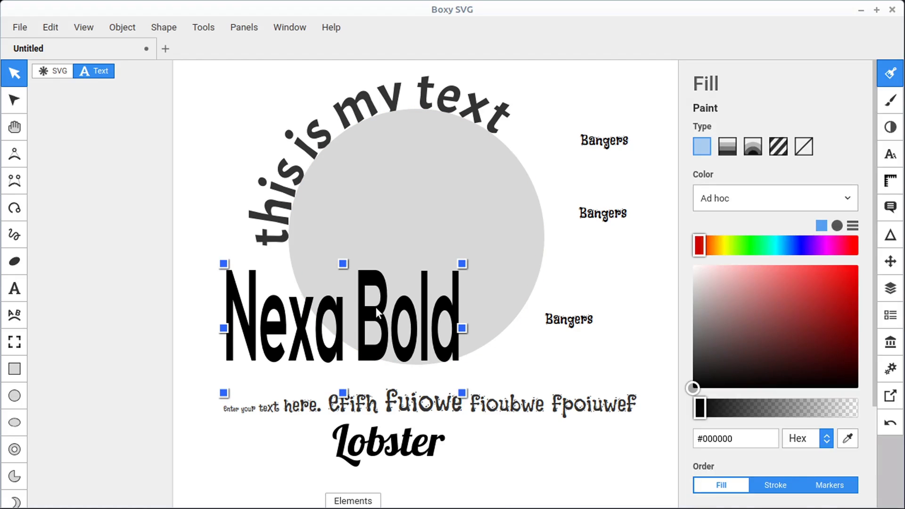
drag(742, 311, 858, 265)
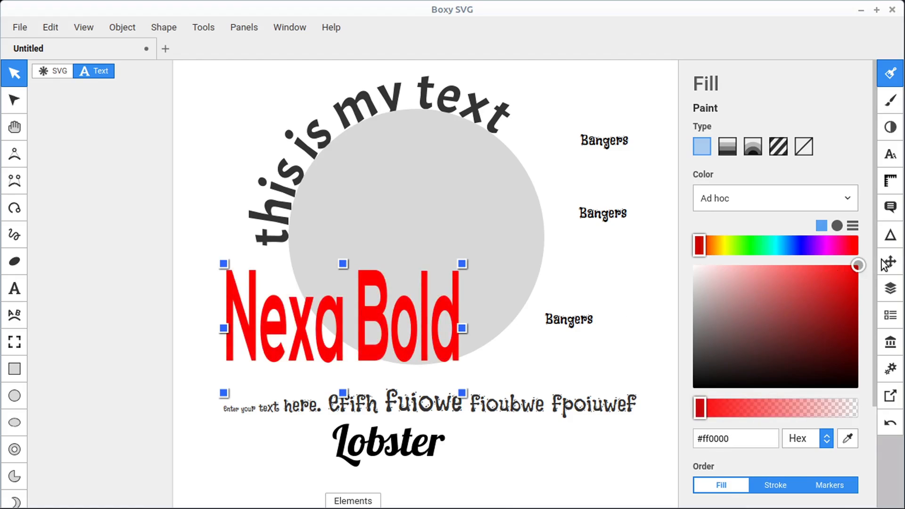
click(890, 100)
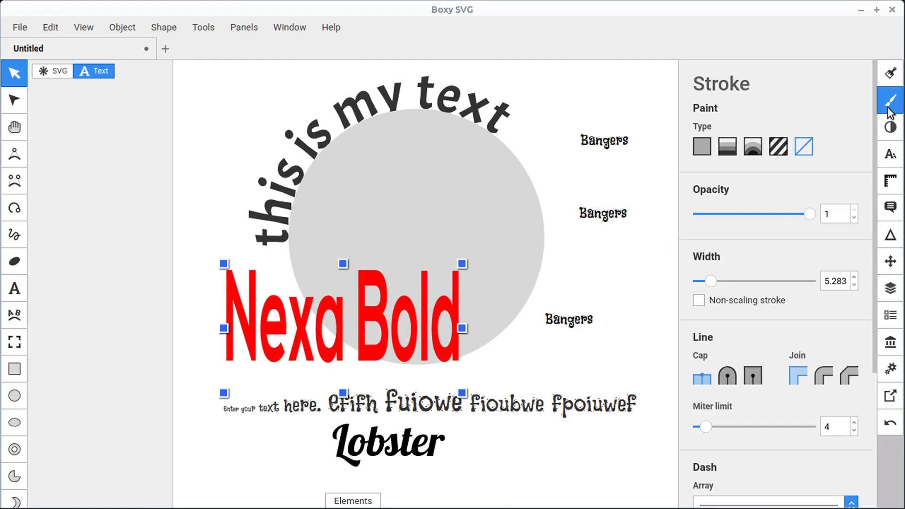
click(701, 146)
mouse_move(786, 288)
mouse_down()
mouse_move(791, 303)
mouse_move(810, 272)
mouse_up()
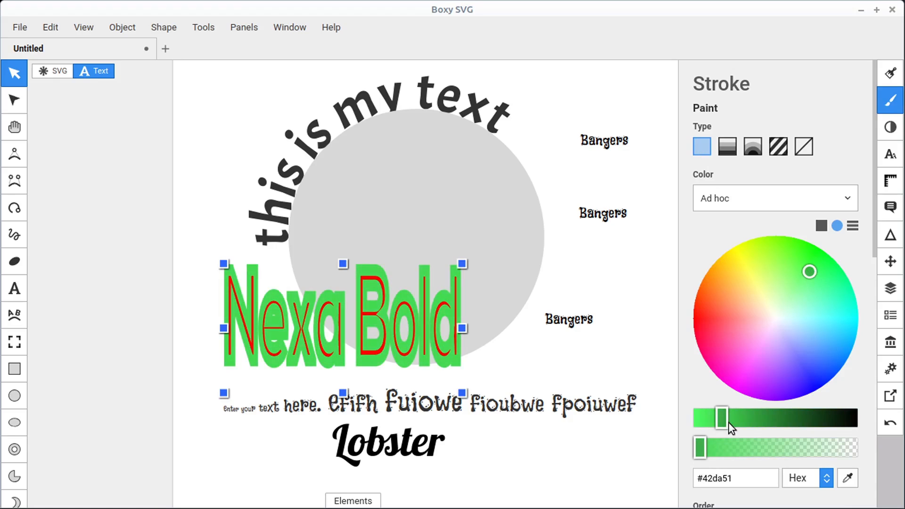
drag(728, 422, 860, 401)
Set the stroke width of the Nexa Bold text to 4, keeping its stroke opacity at 1.
scroll(791, 358, down, 5)
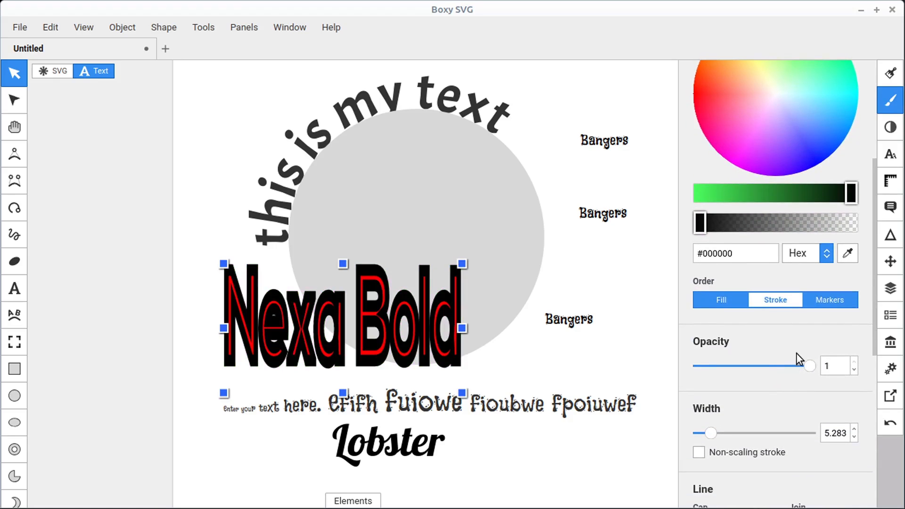
mouse_move(709, 433)
mouse_down()
mouse_move(729, 433)
mouse_move(698, 433)
mouse_move(708, 433)
mouse_up()
mouse_move(791, 364)
mouse_down()
mouse_move(762, 367)
mouse_move(816, 371)
mouse_up()
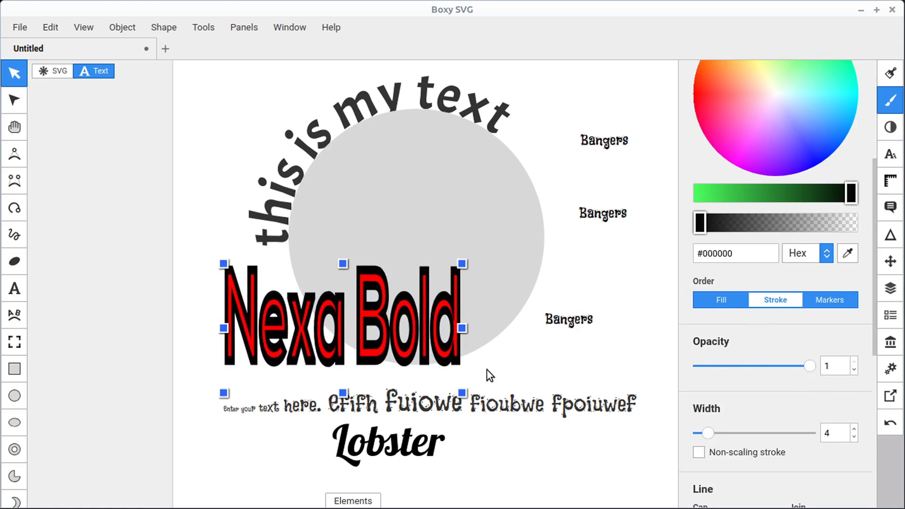